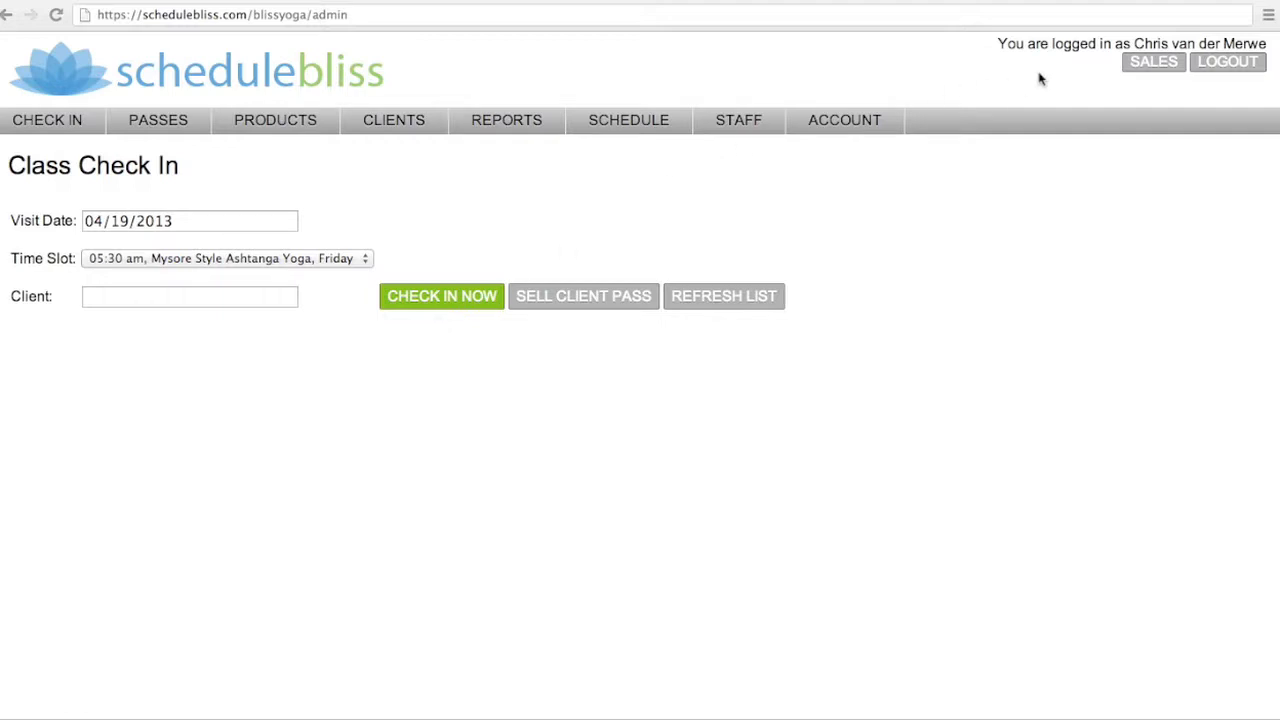
Open the point of sale and pick the client by searching their surname
left_click(1151, 66)
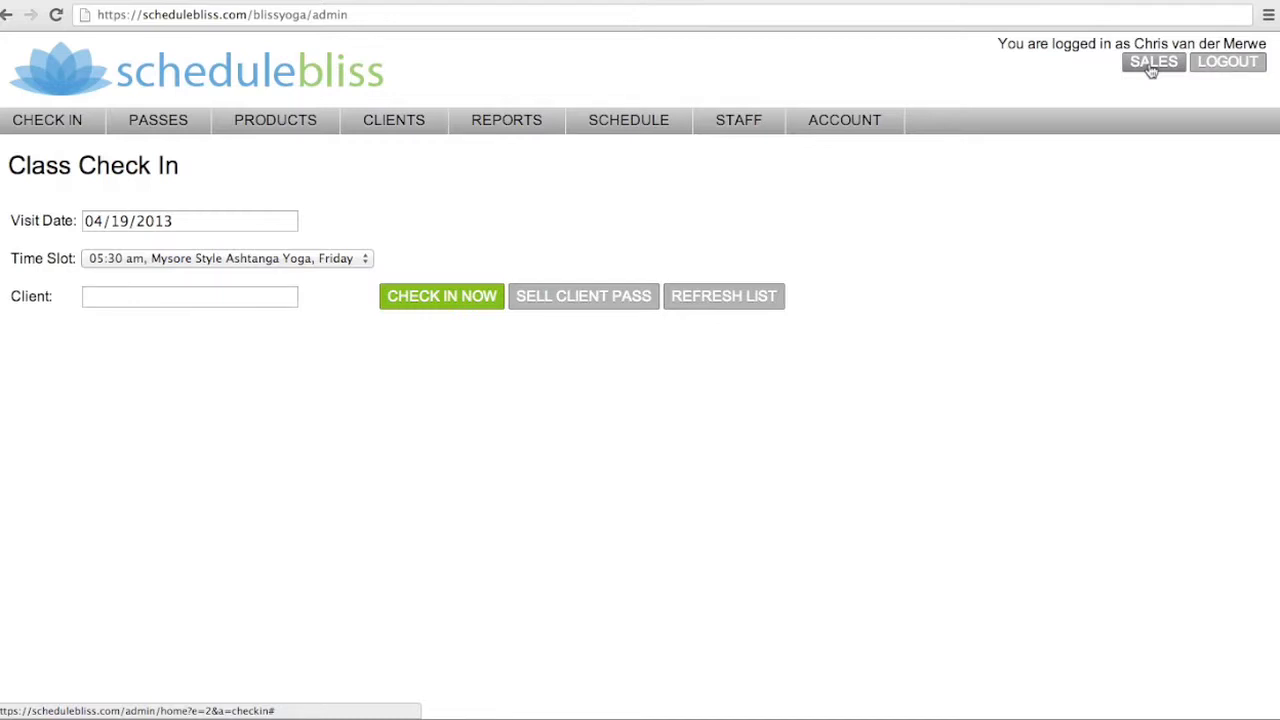
left_click(1151, 66)
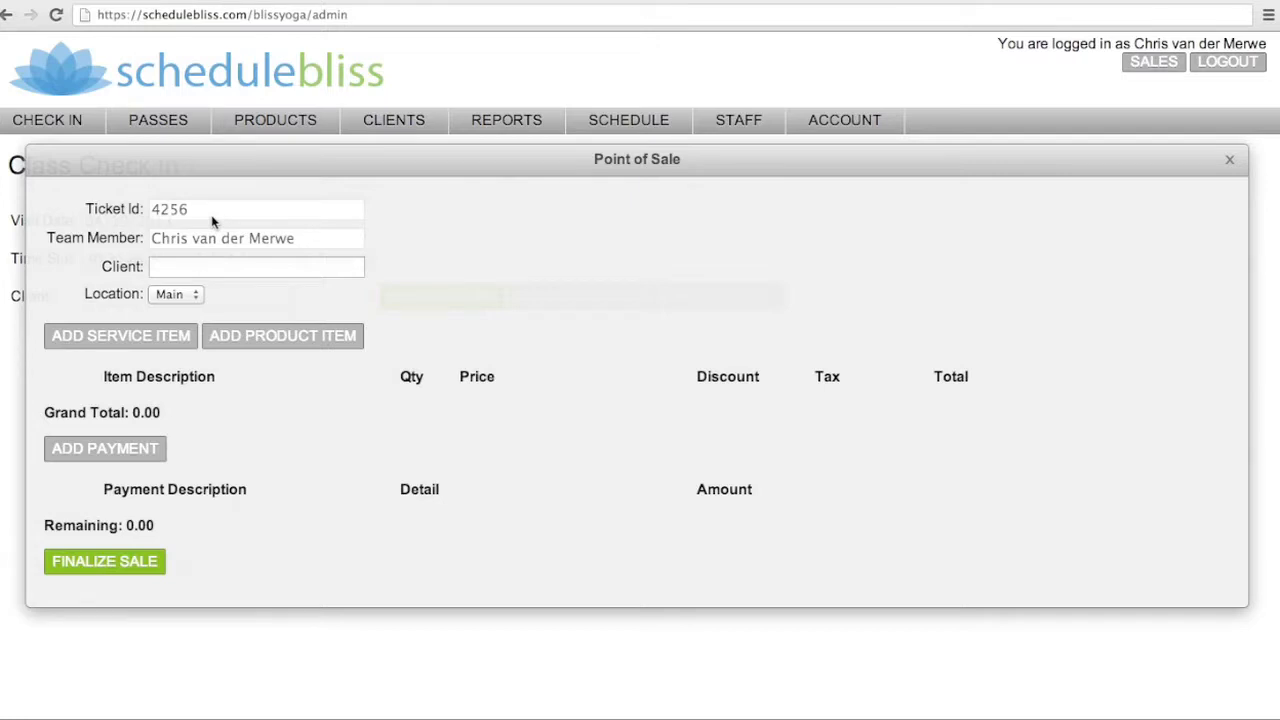
left_click(198, 266)
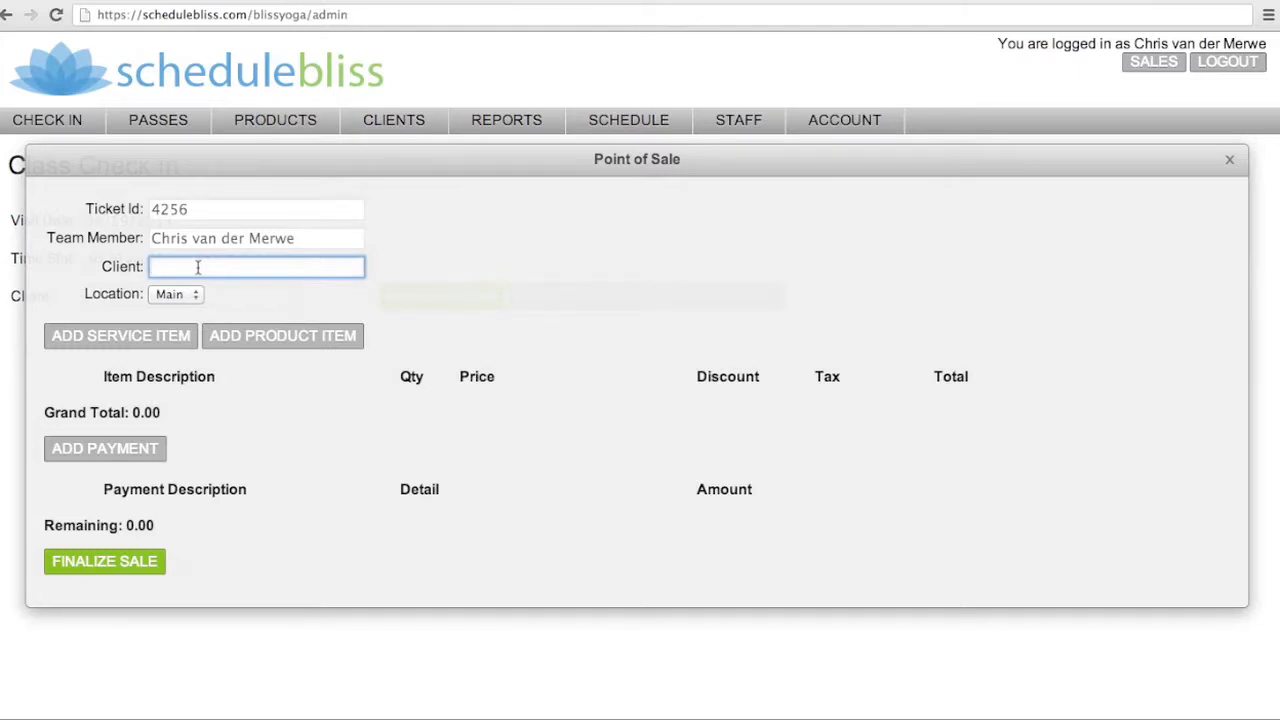
type("co")
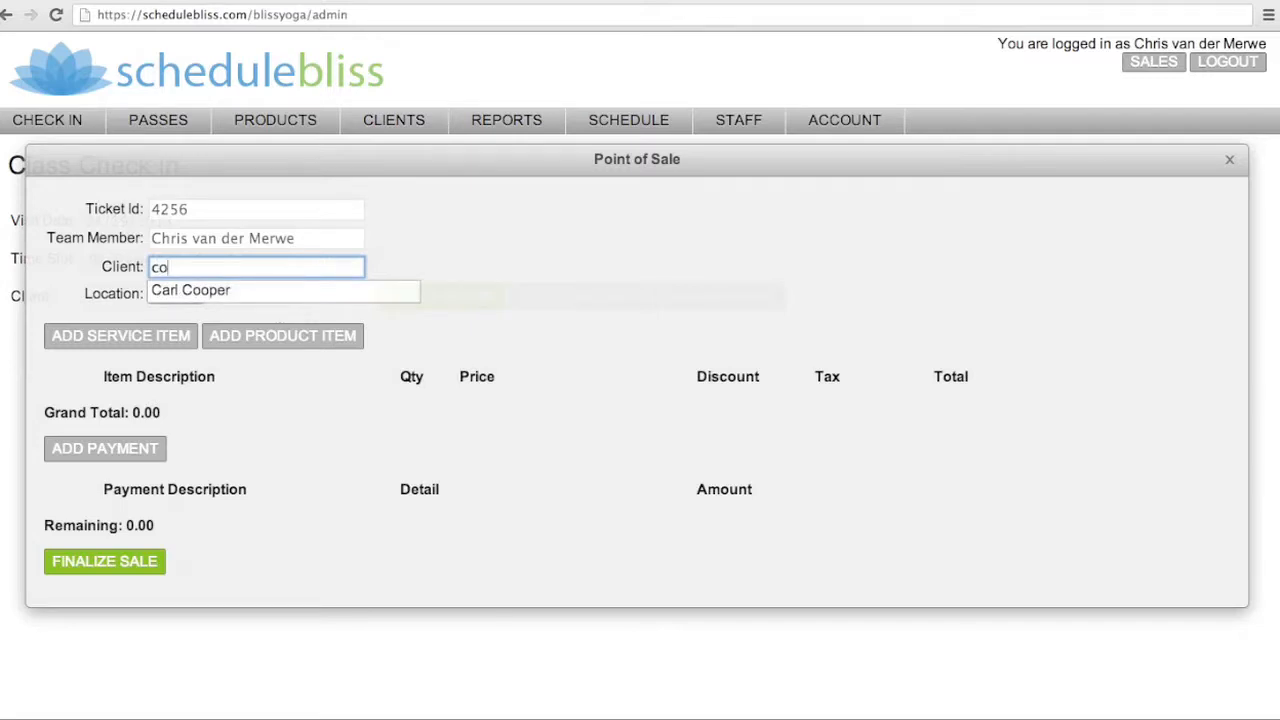
type("o")
left_click(172, 291)
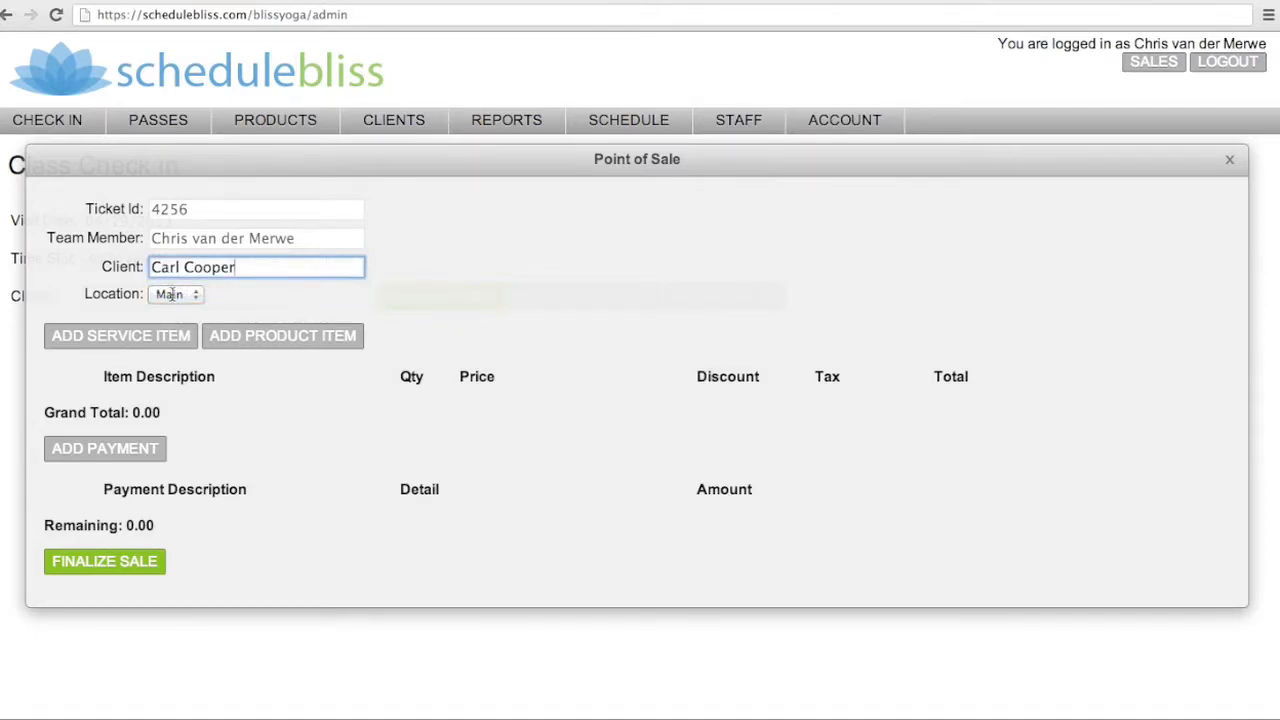
left_click(175, 294)
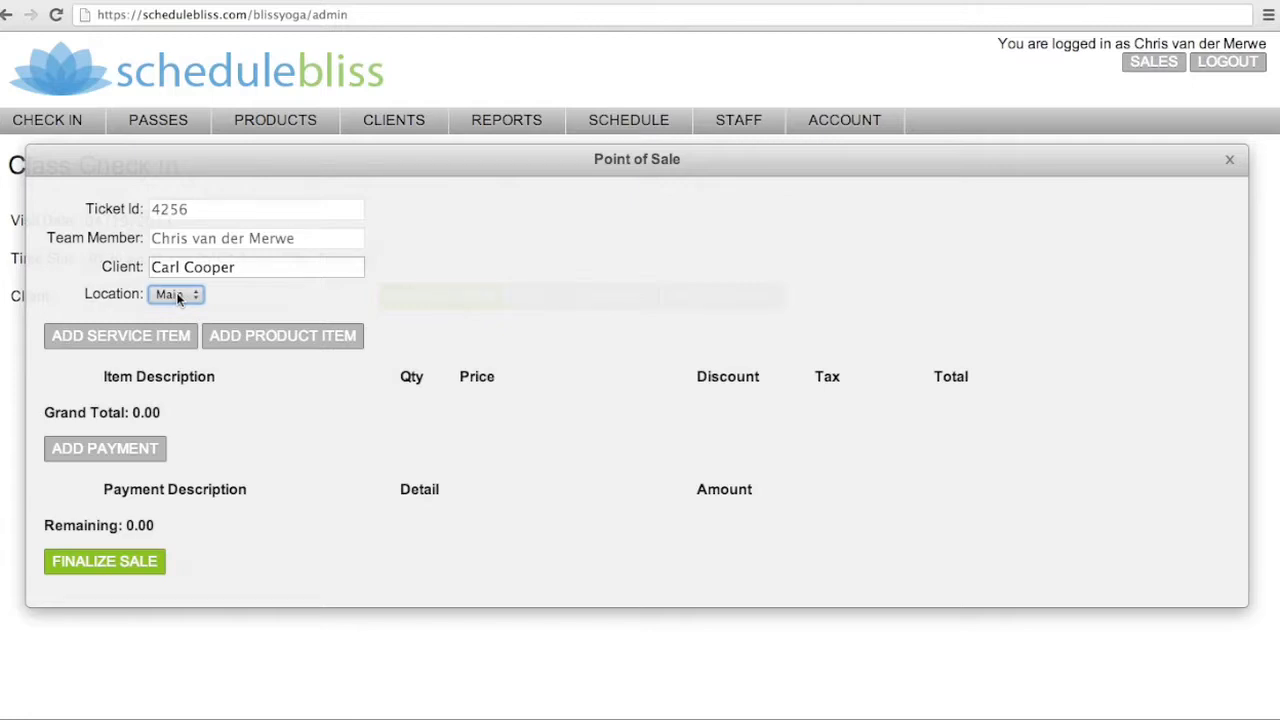
Add a Drop-In service item valid from 04/19/2013 to the sale
left_click(124, 337)
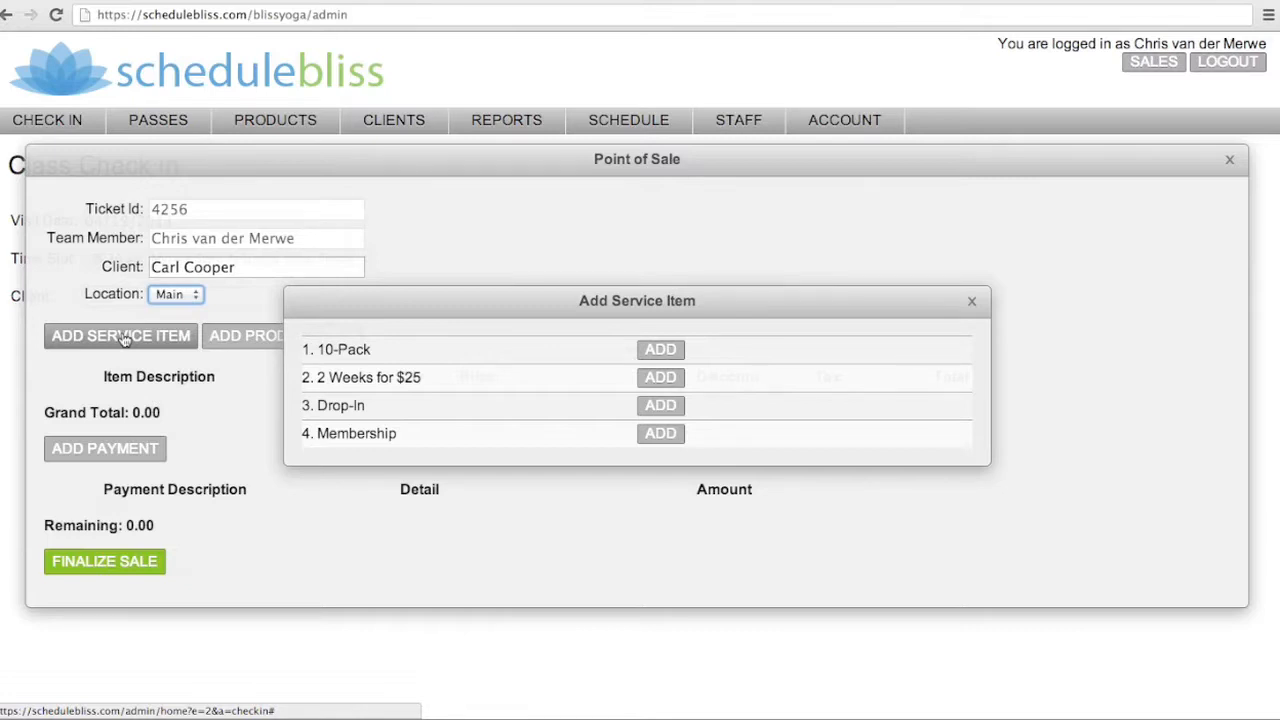
left_click(661, 405)
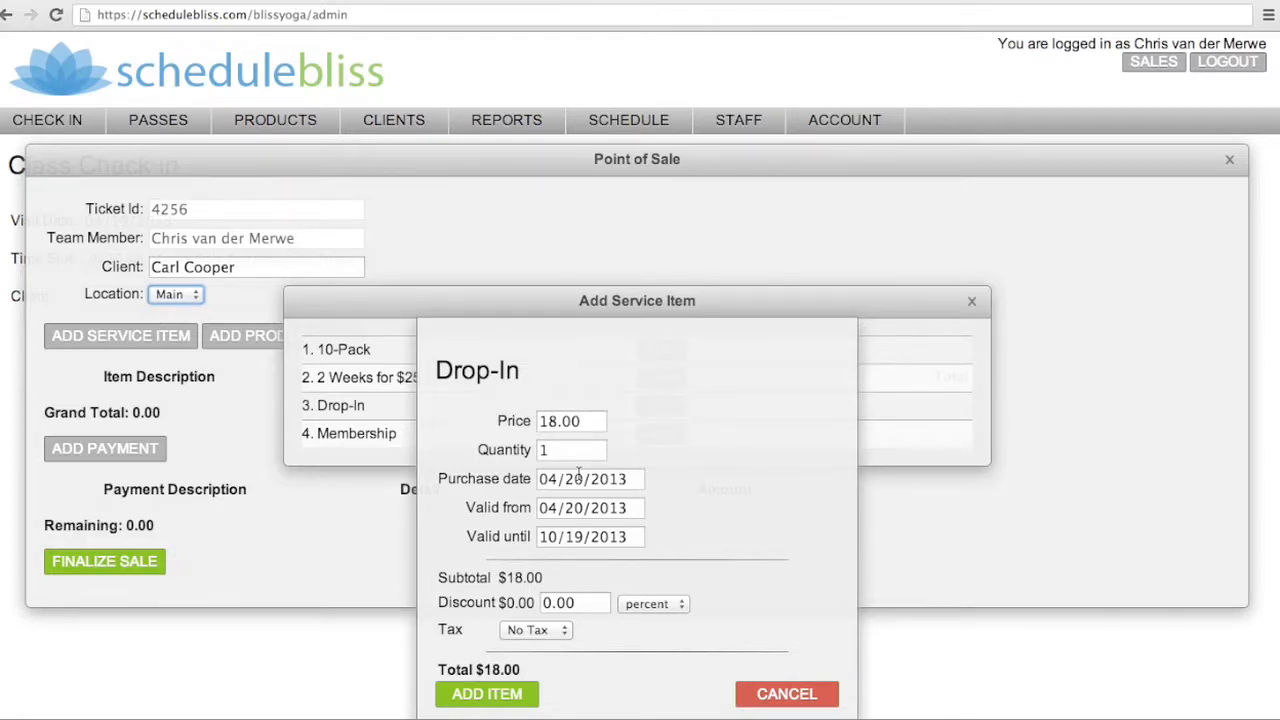
left_click(583, 508)
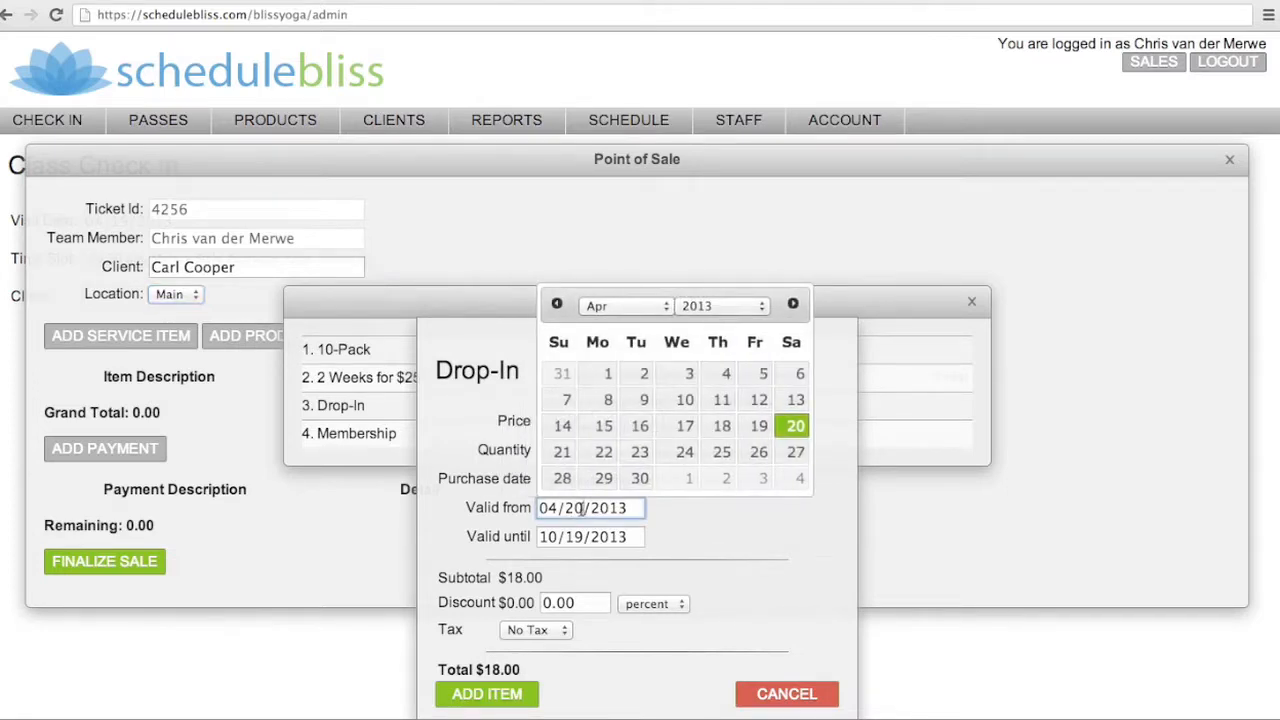
left_click(760, 428)
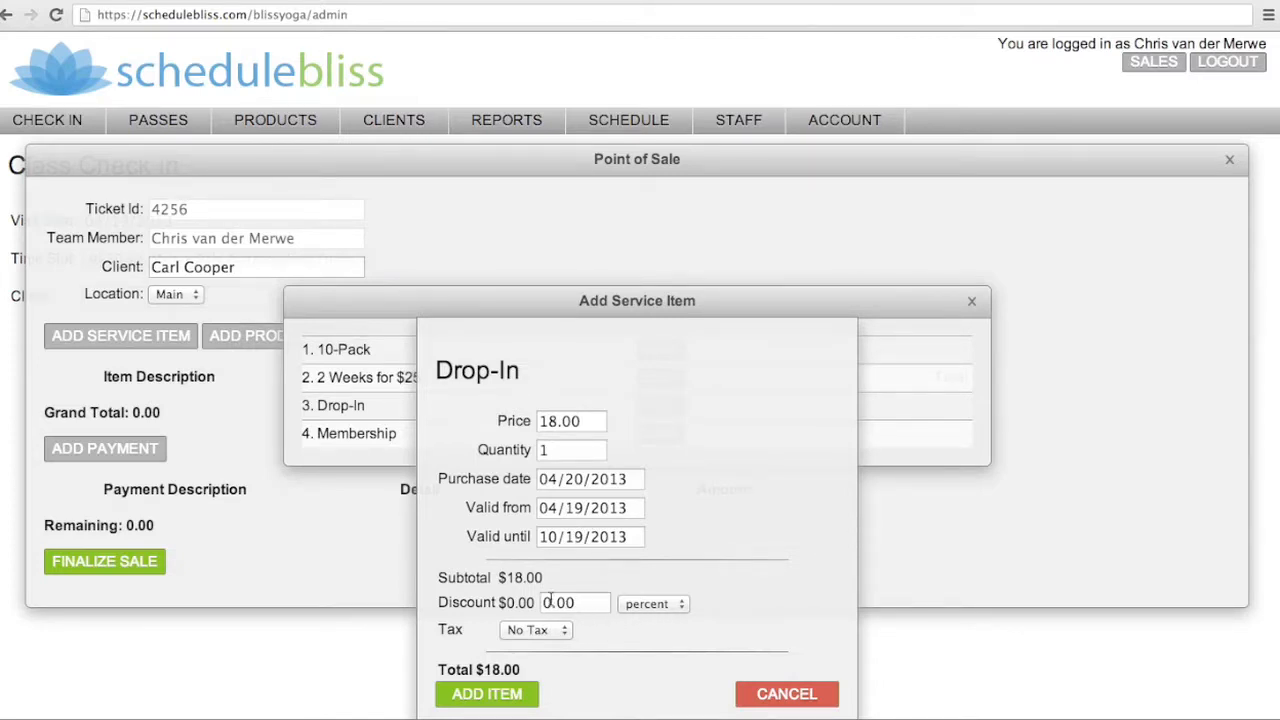
left_click(655, 604)
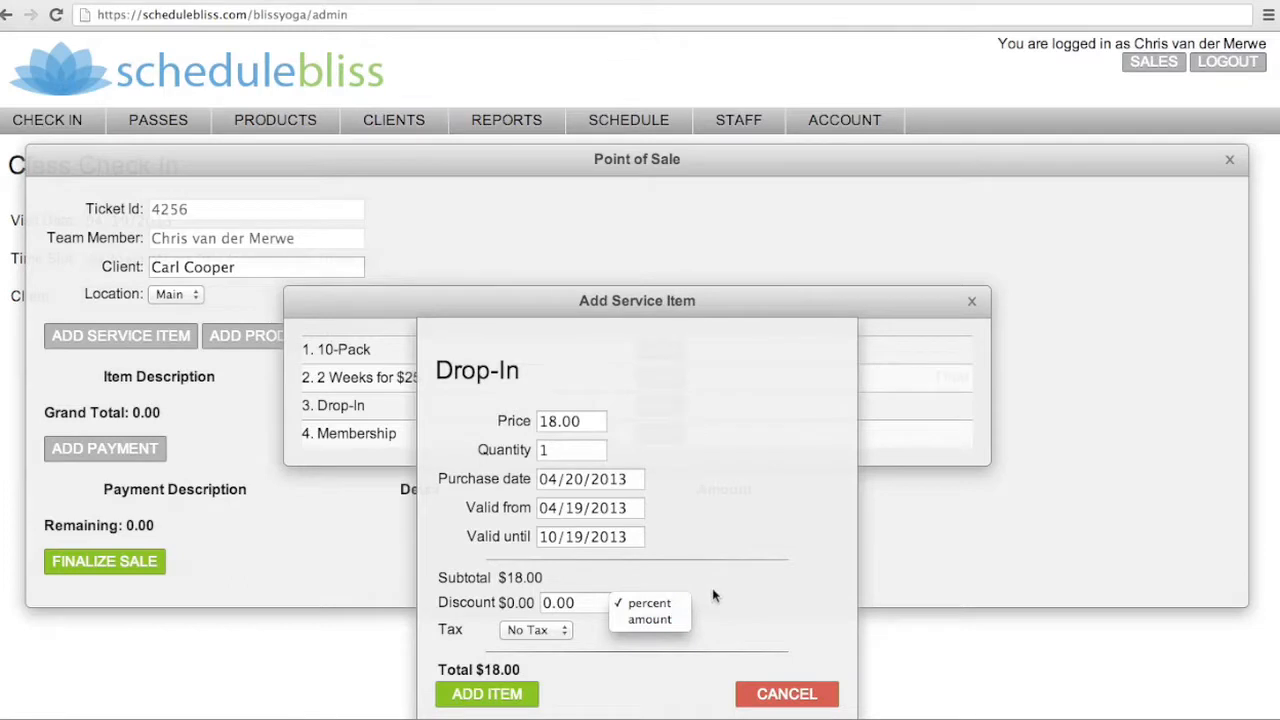
left_click(713, 596)
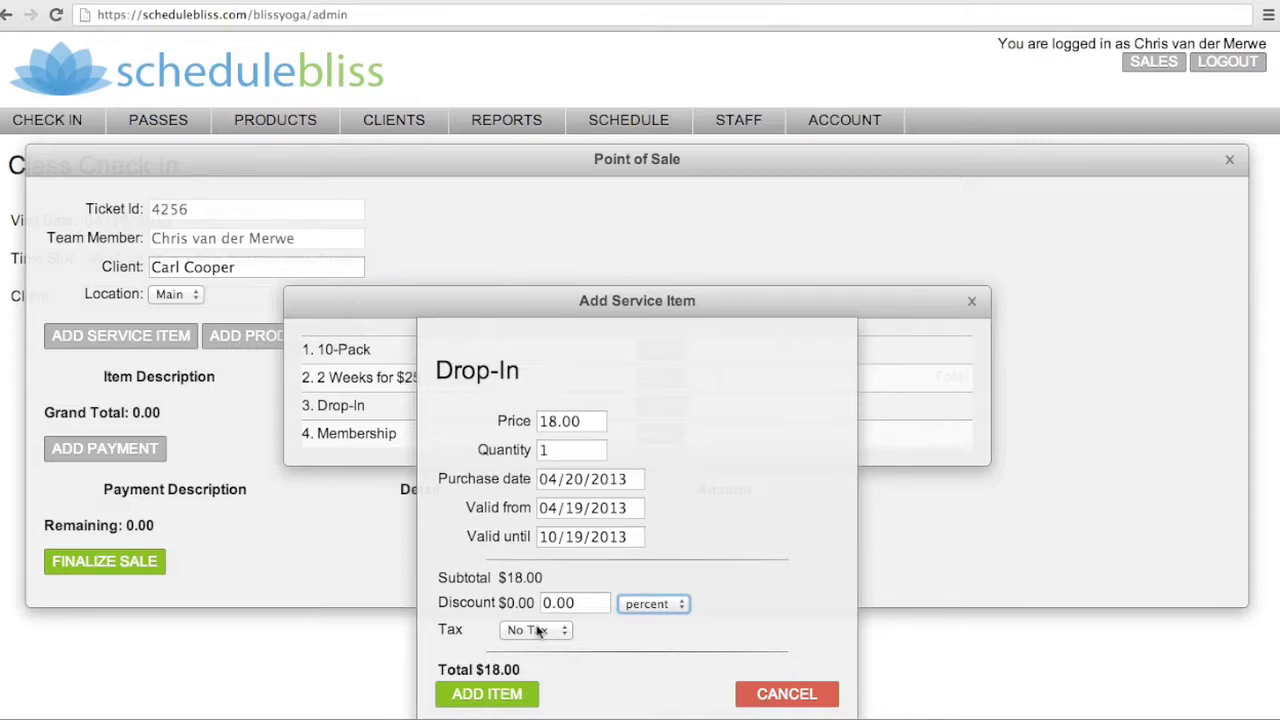
left_click(478, 697)
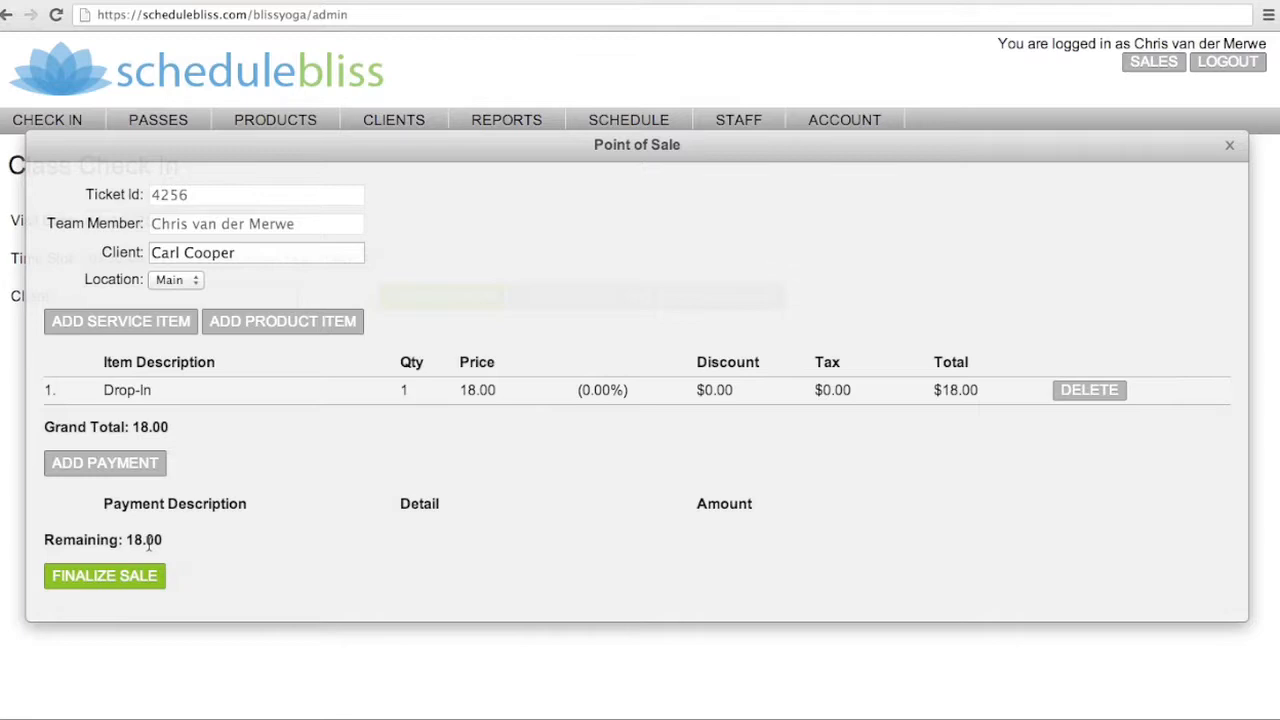
Add a cash payment tendering 18.00 and finalize the sale
left_click(102, 465)
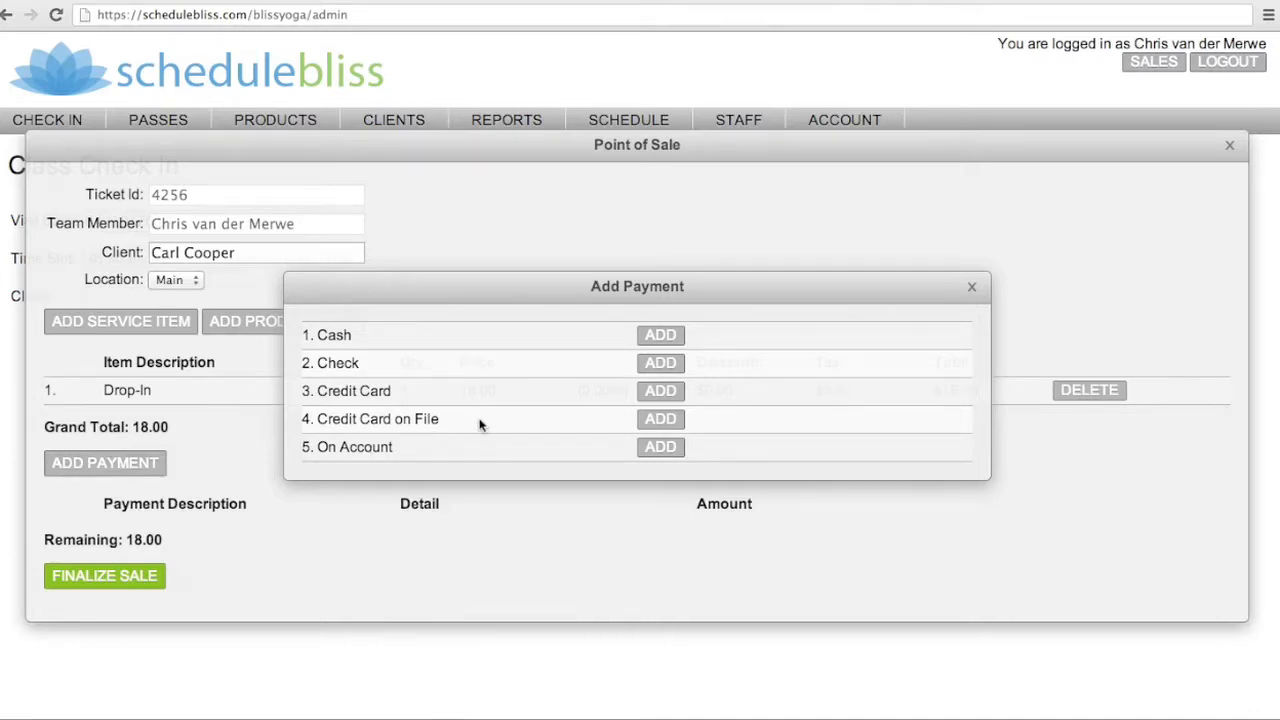
left_click(661, 336)
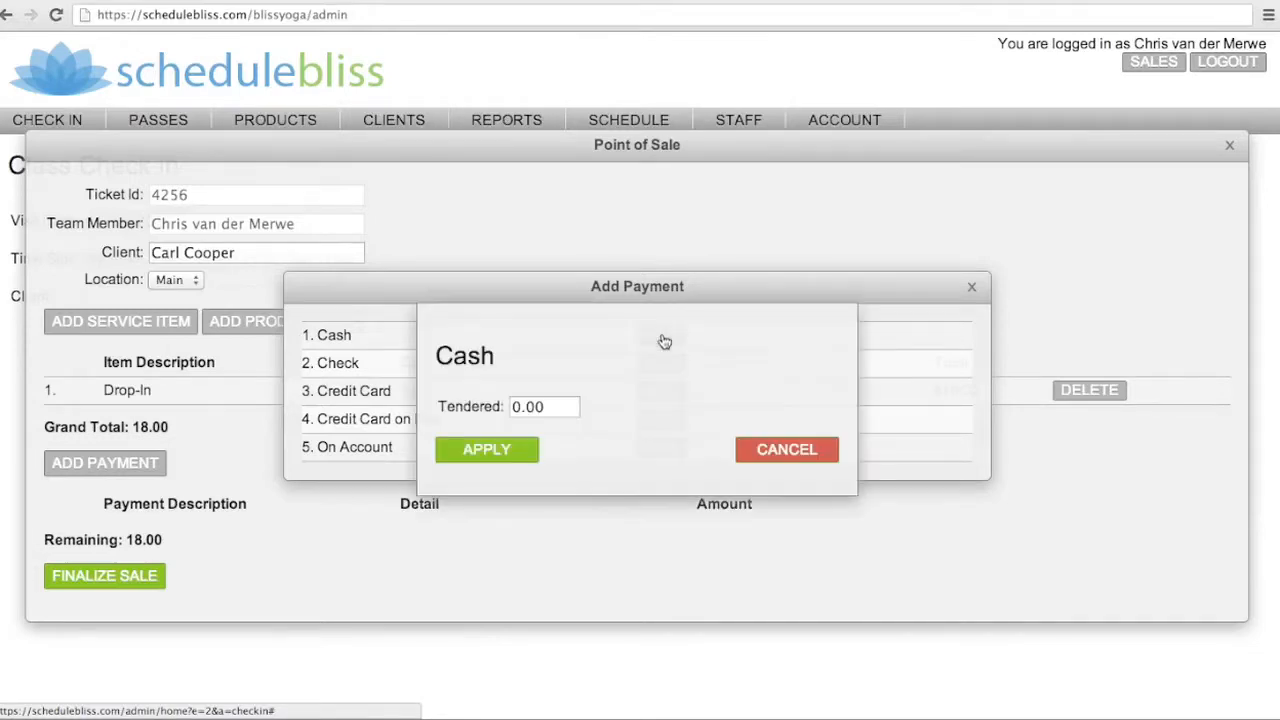
left_click(514, 408)
type("18")
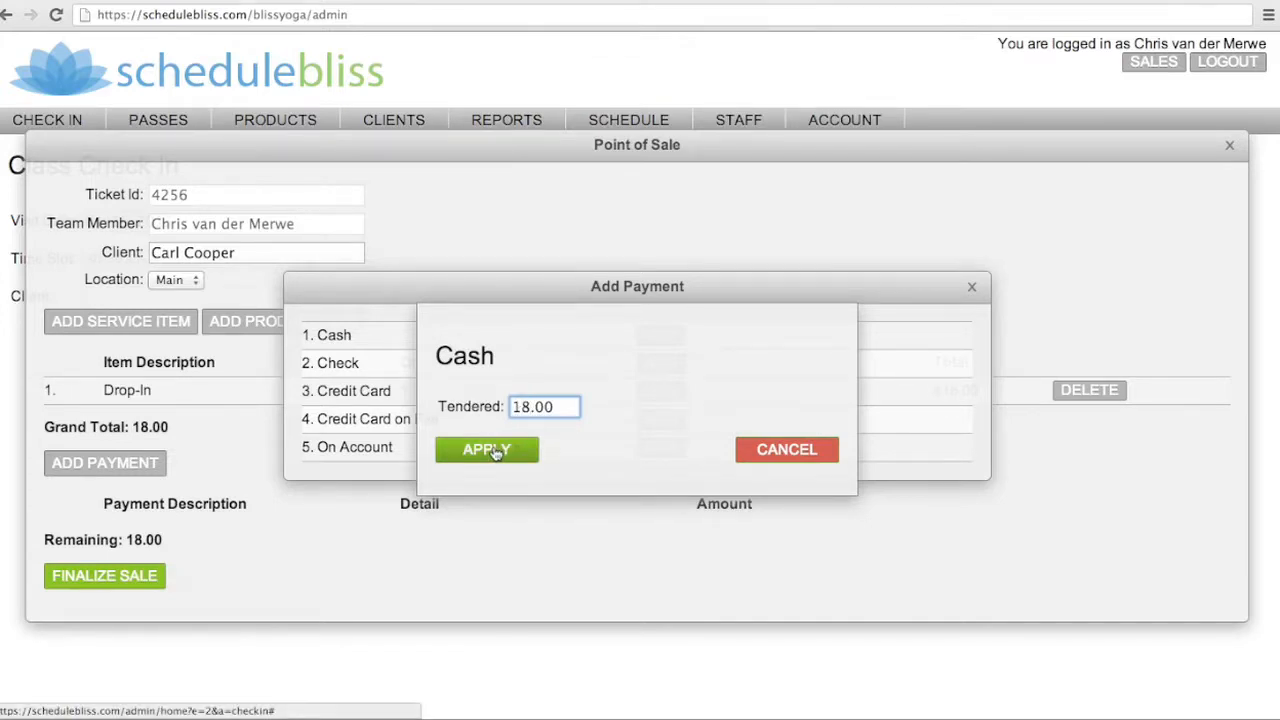
left_click(497, 452)
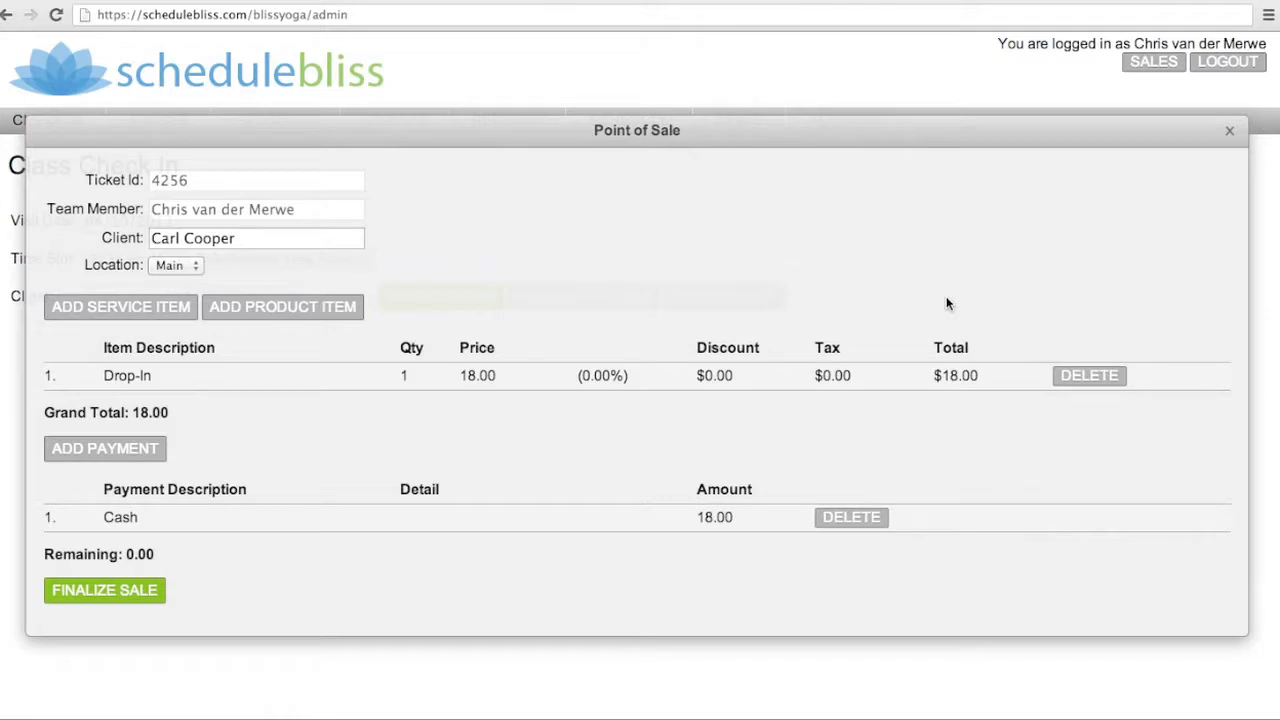
left_click(1231, 133)
left_click(145, 301)
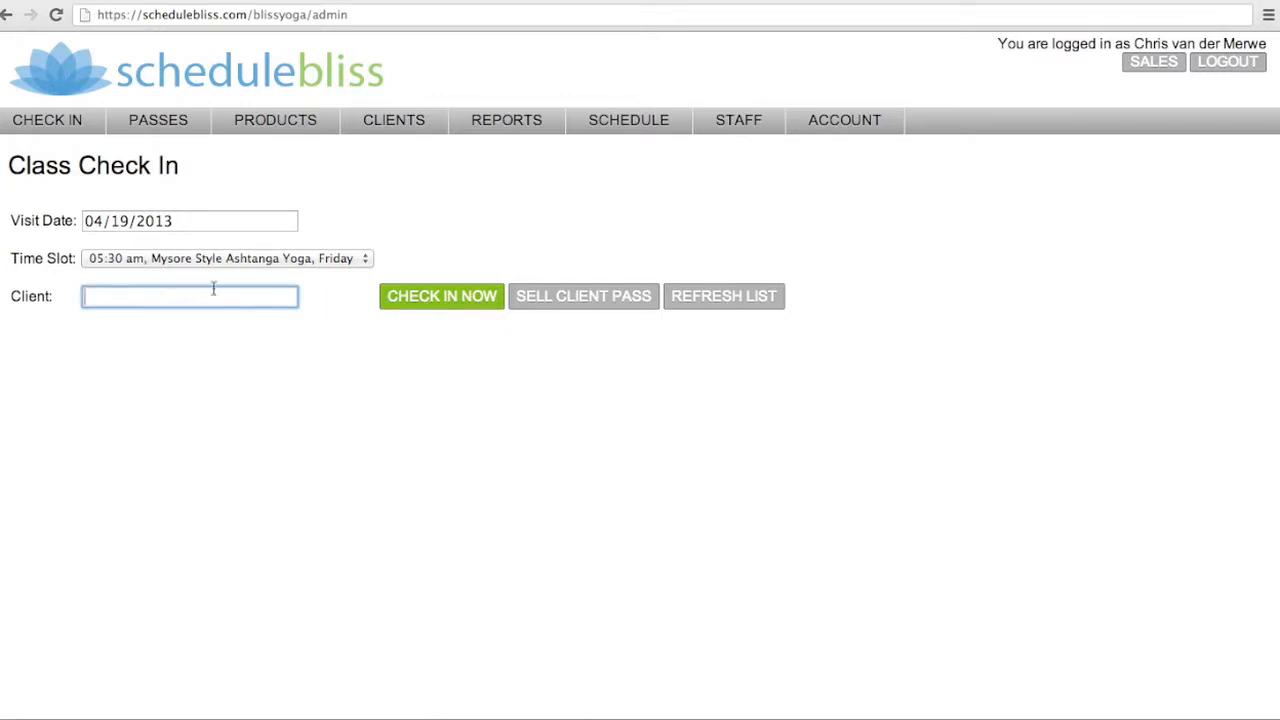
left_click(518, 295)
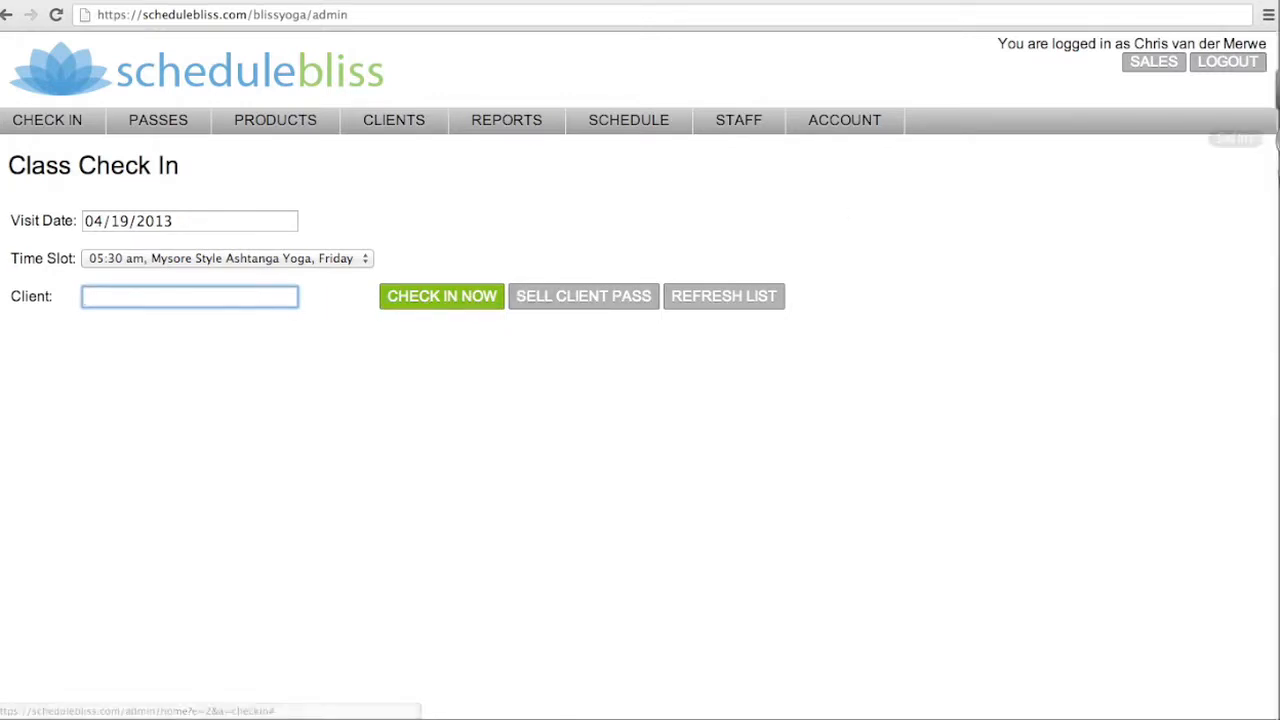
left_click(1138, 66)
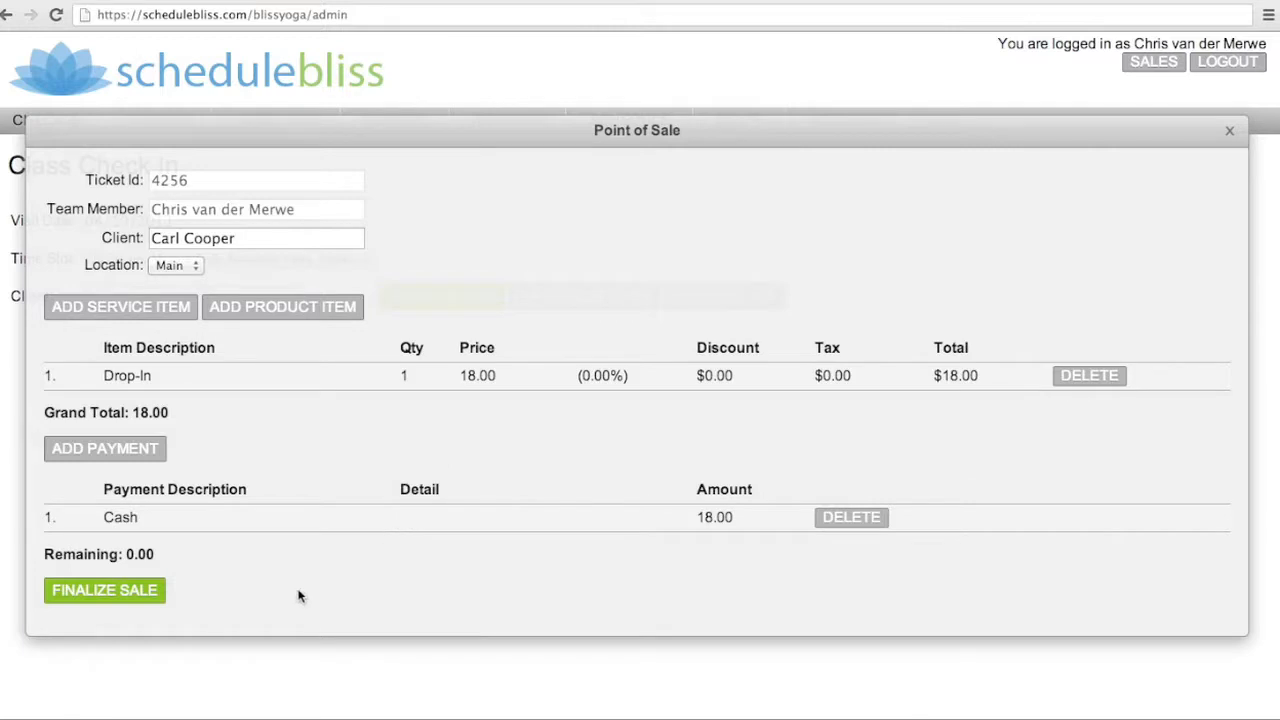
left_click(110, 592)
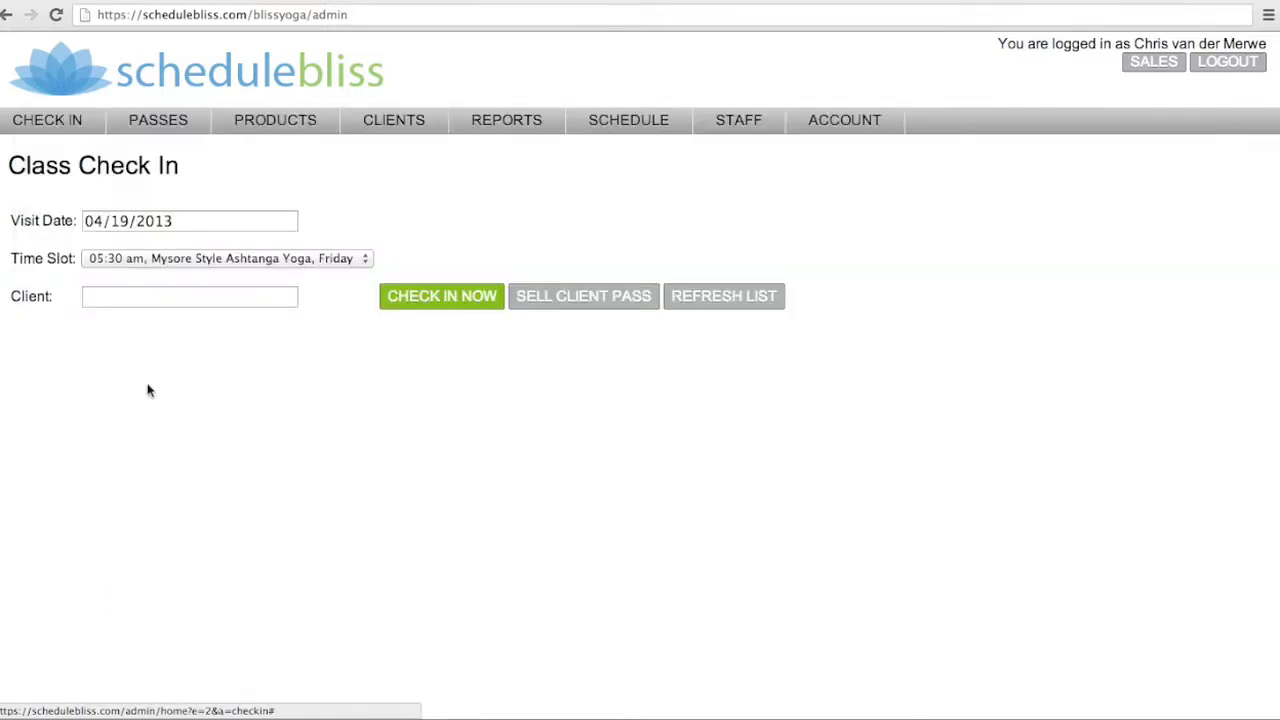
Check the client into the 05:30 am Mysore Style Ashtanga Yoga class
left_click(160, 298)
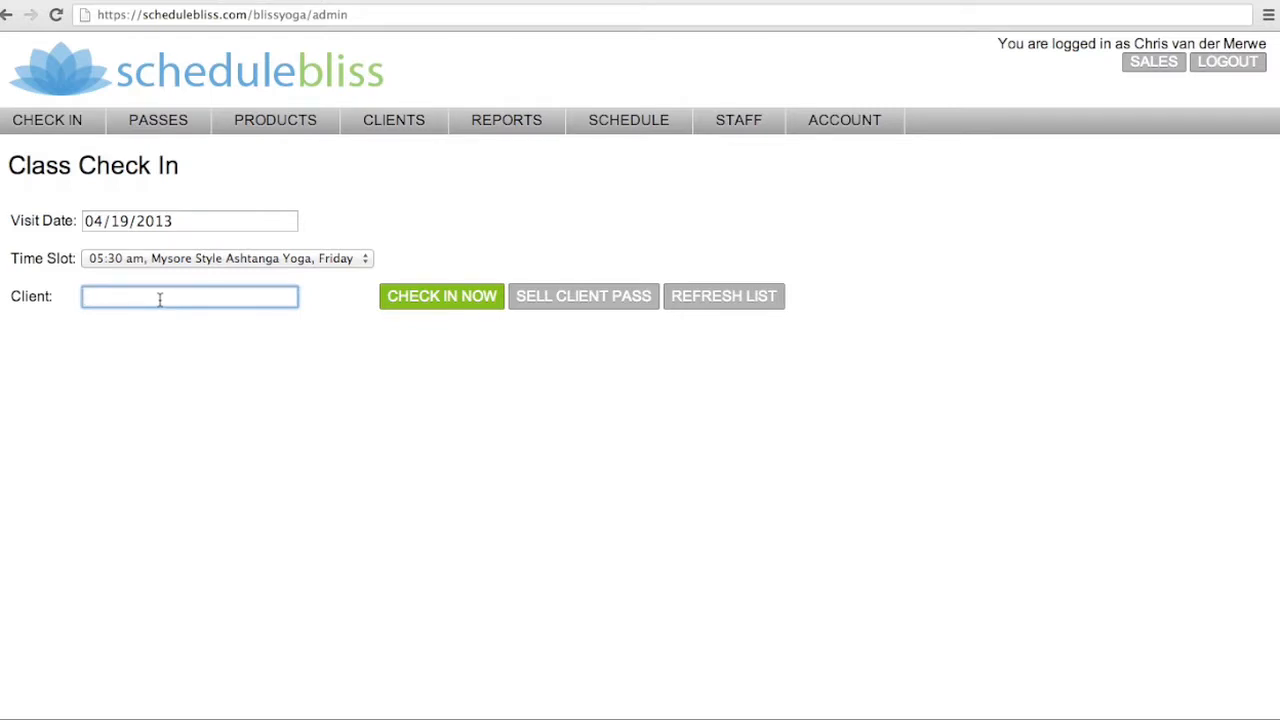
type("coo")
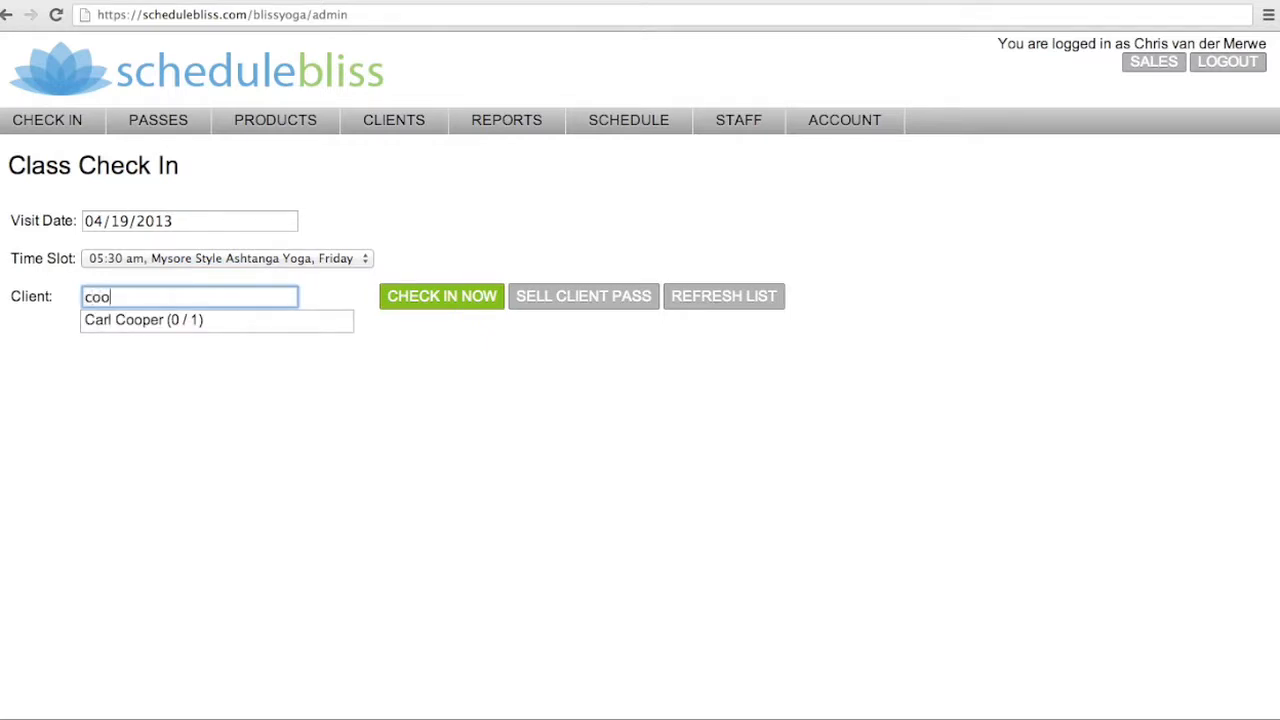
left_click(145, 319)
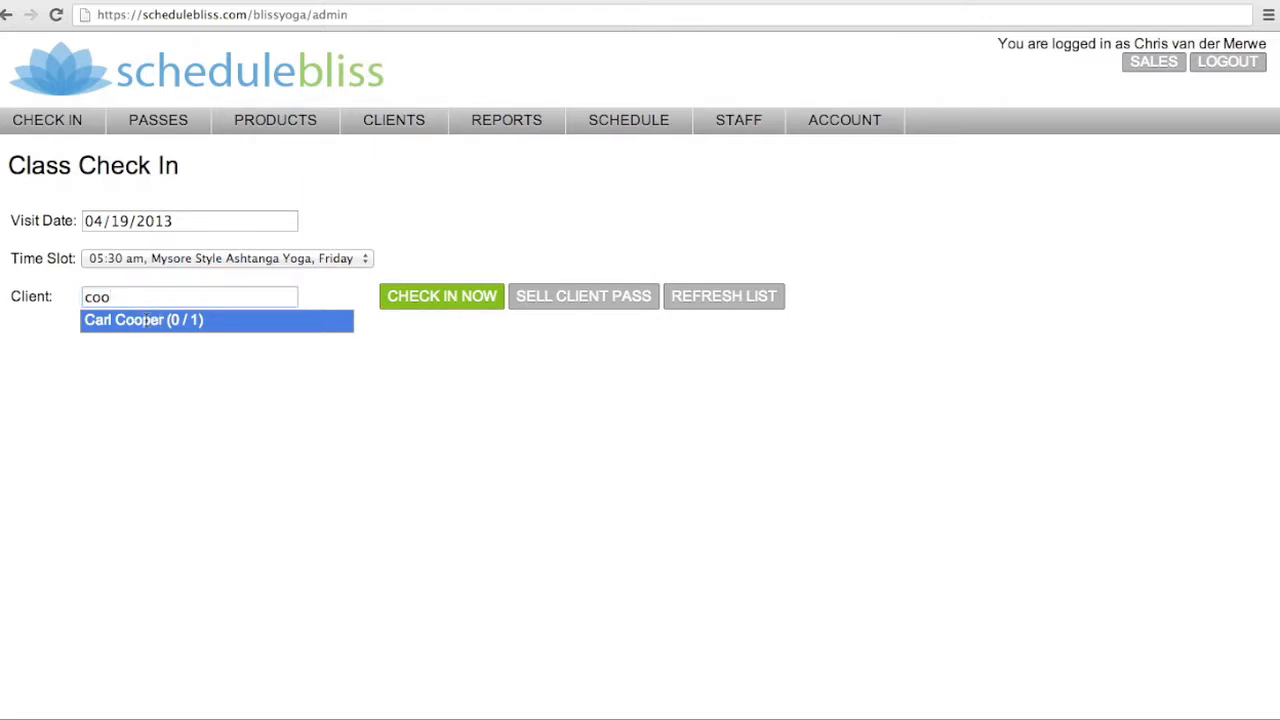
left_click(429, 305)
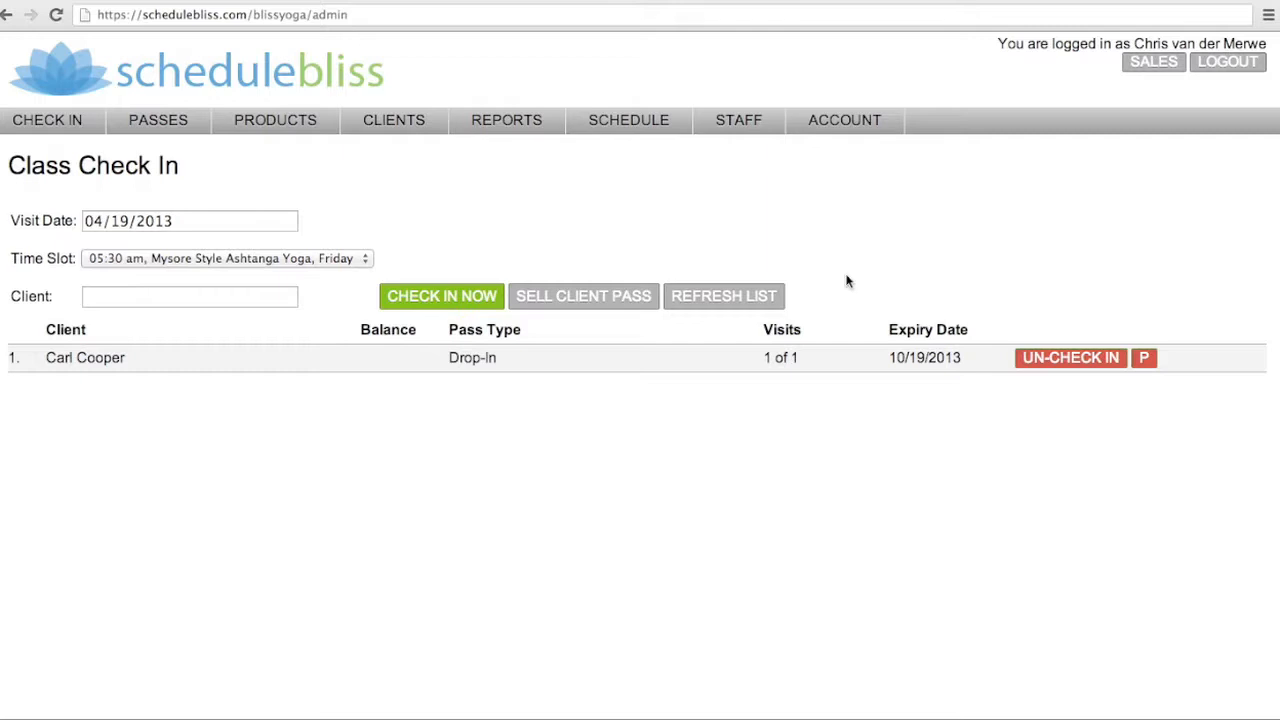
Open a new point-of-sale ticket and pick the second client by searching their surname
left_click(1155, 64)
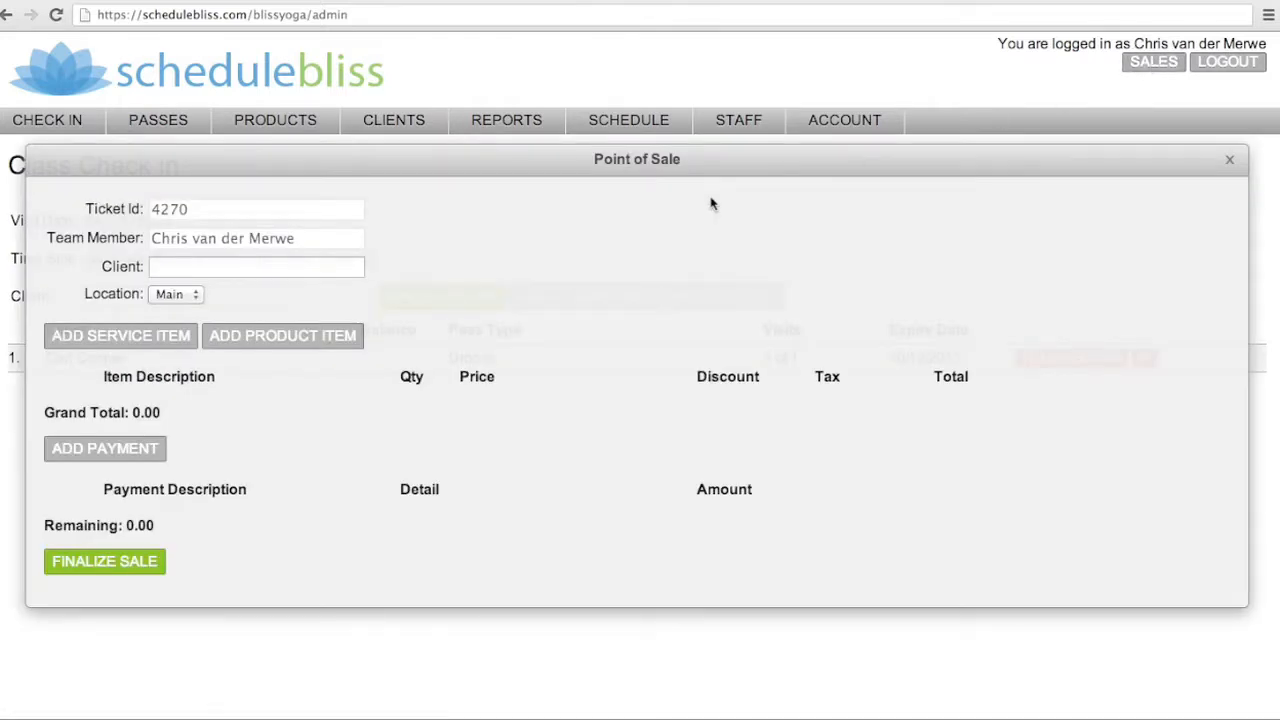
left_click(252, 274)
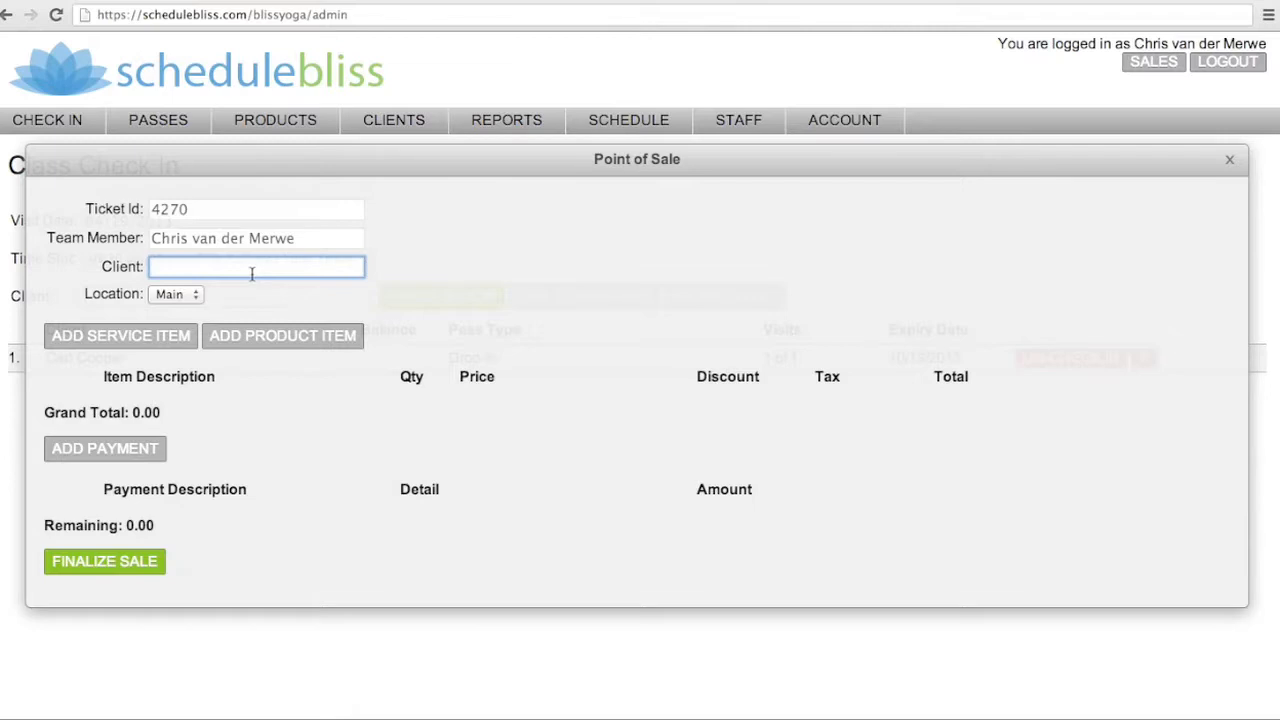
type("au")
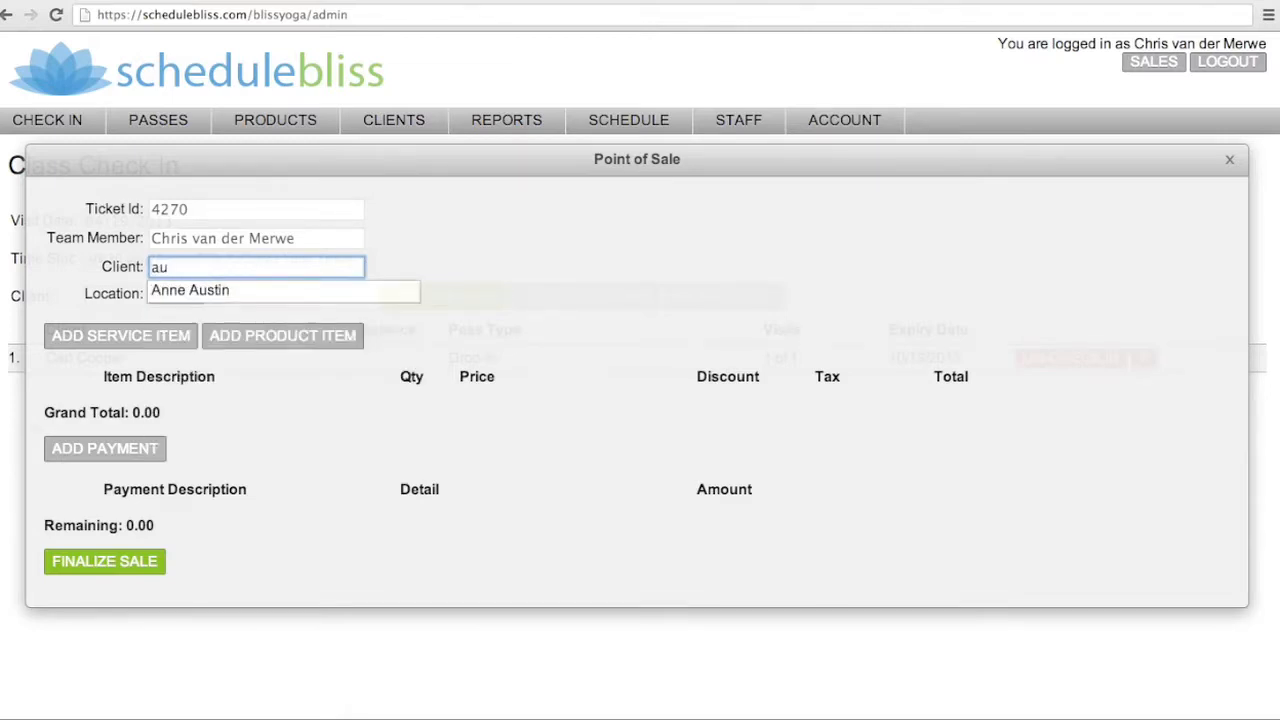
type("s")
left_click(224, 289)
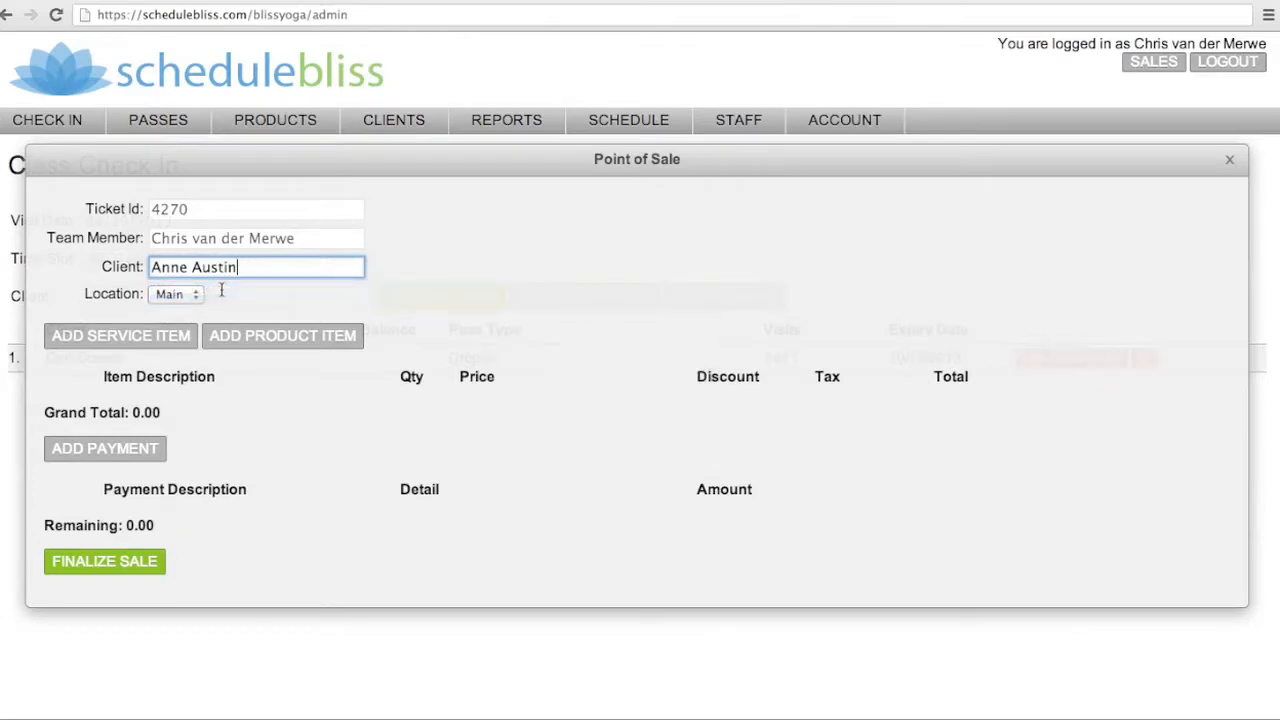
Add a Membership service item valid from 04/19/2013 until 05/18/2013 to the sale
left_click(119, 340)
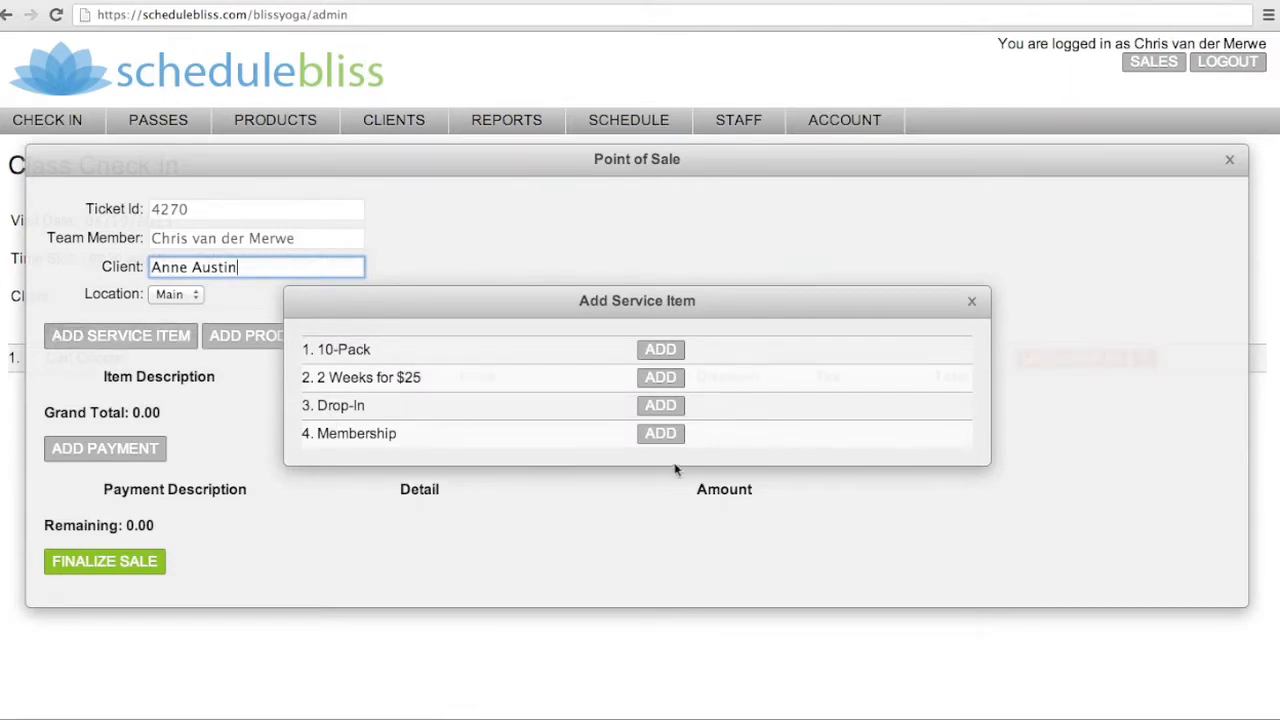
left_click(660, 436)
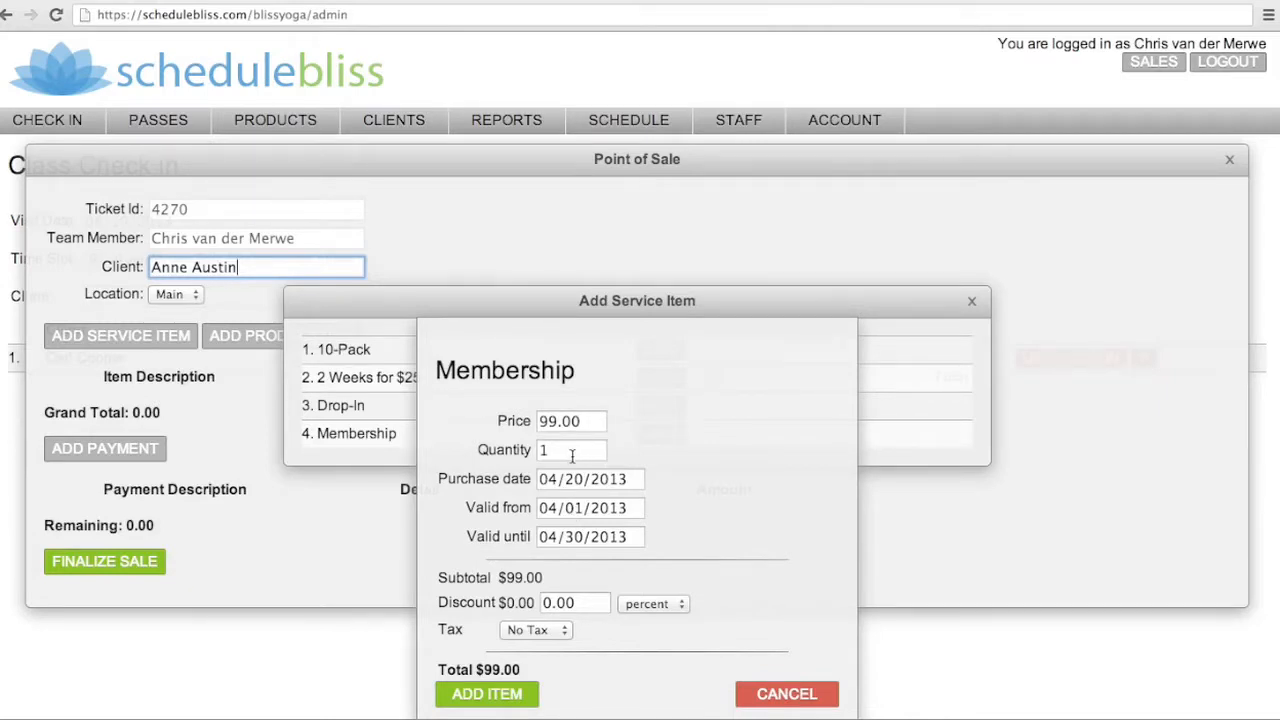
left_click(595, 508)
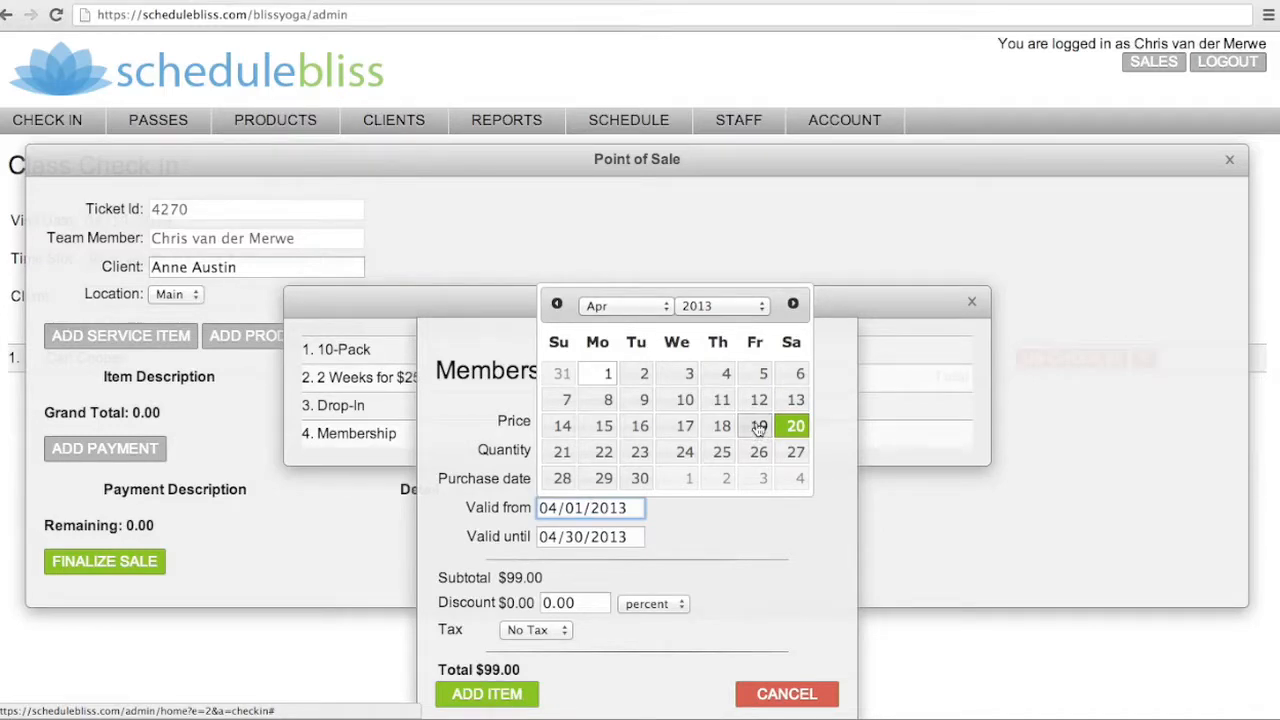
left_click(759, 427)
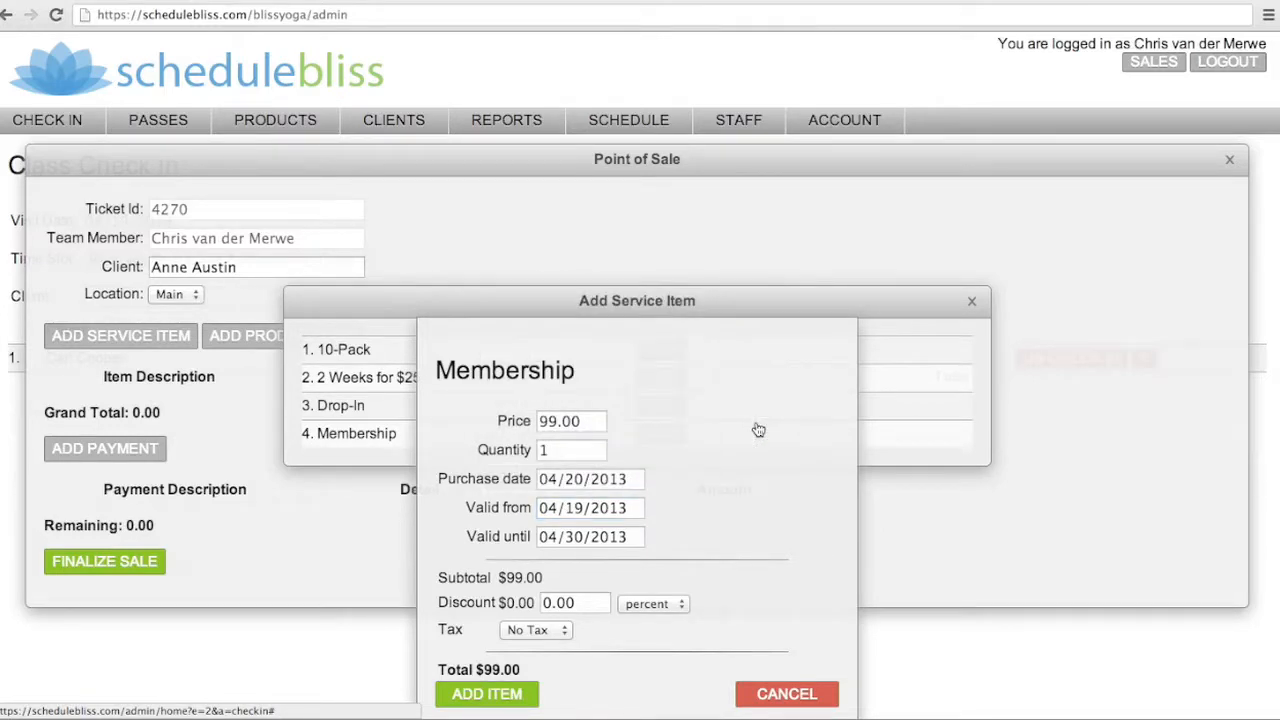
left_click(577, 540)
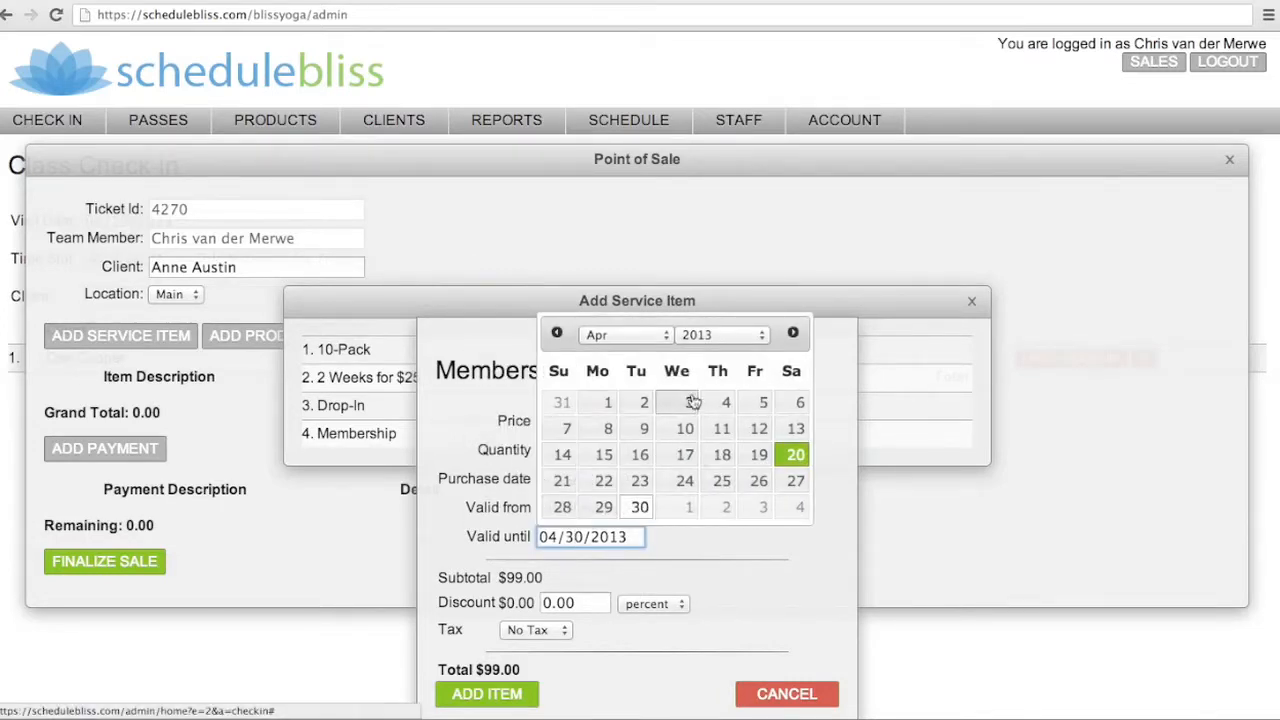
left_click(651, 340)
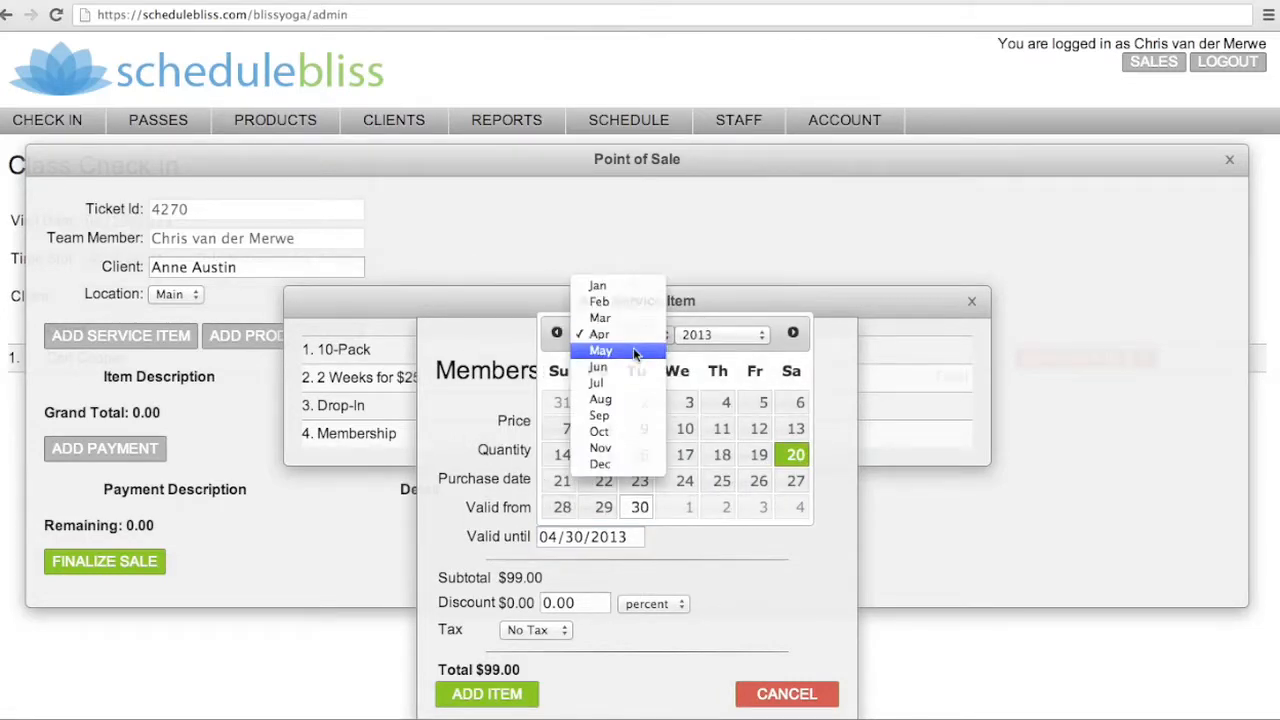
left_click(633, 347)
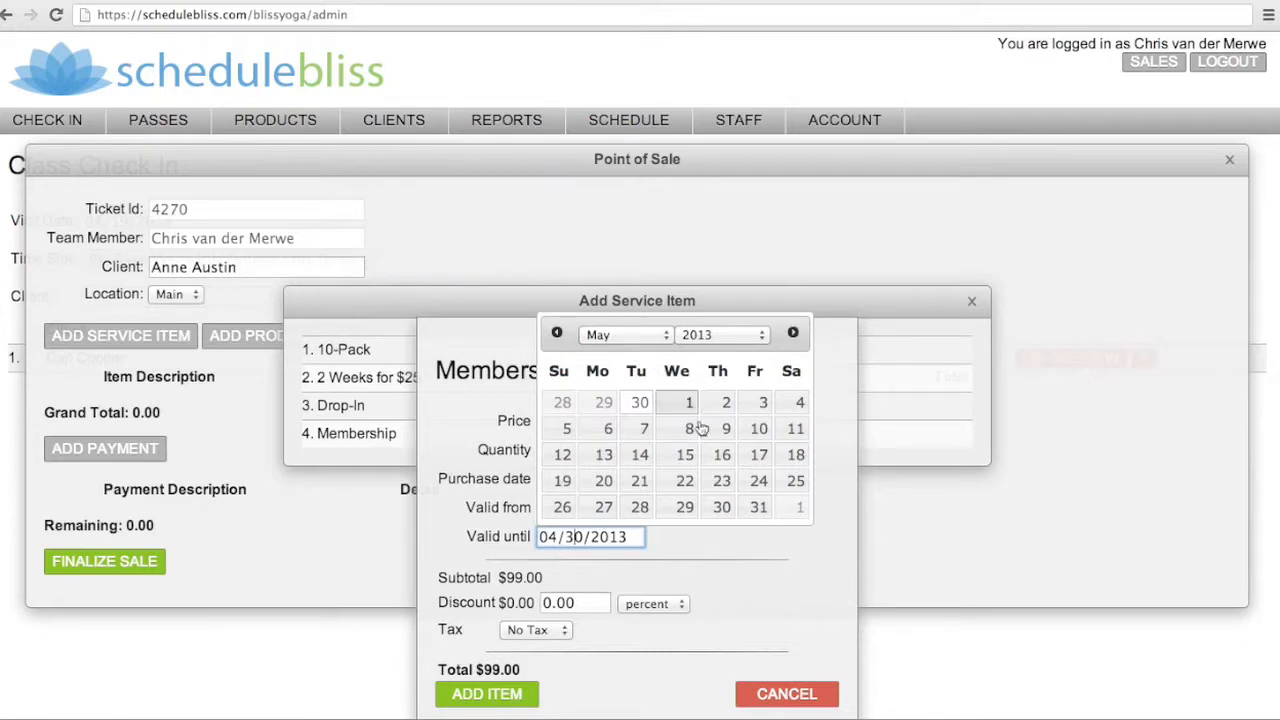
left_click(796, 455)
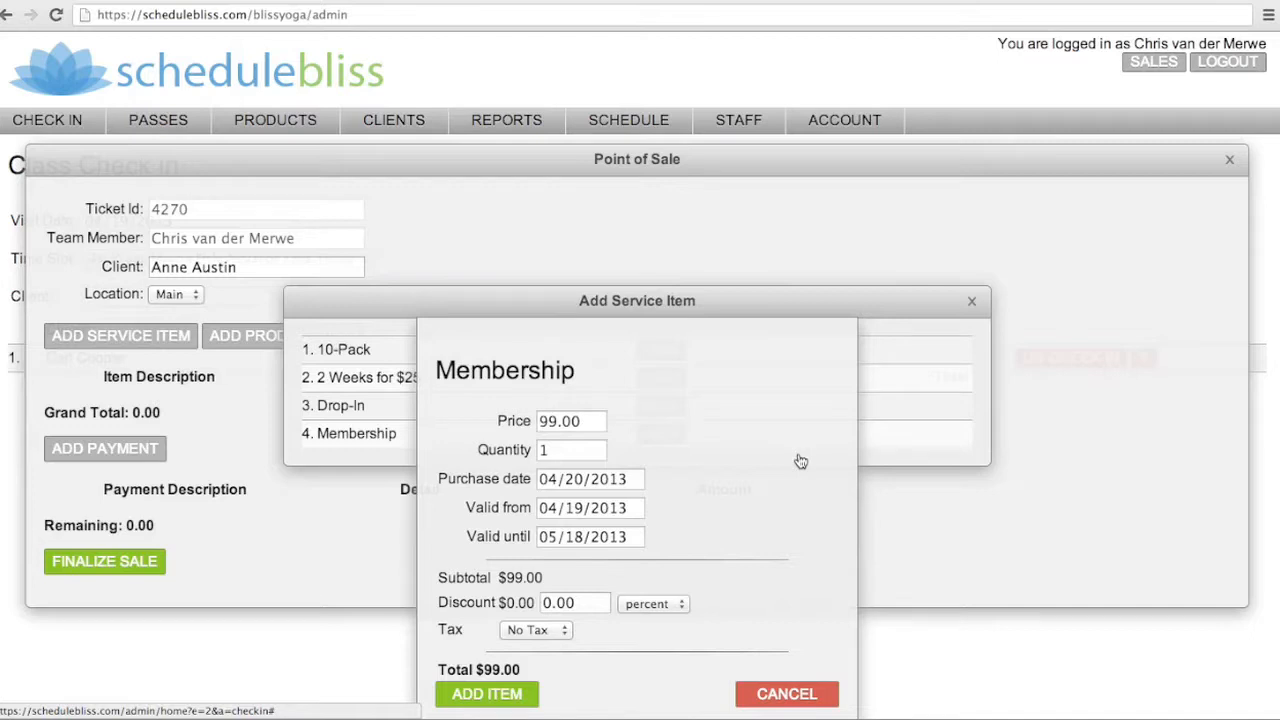
left_click(484, 696)
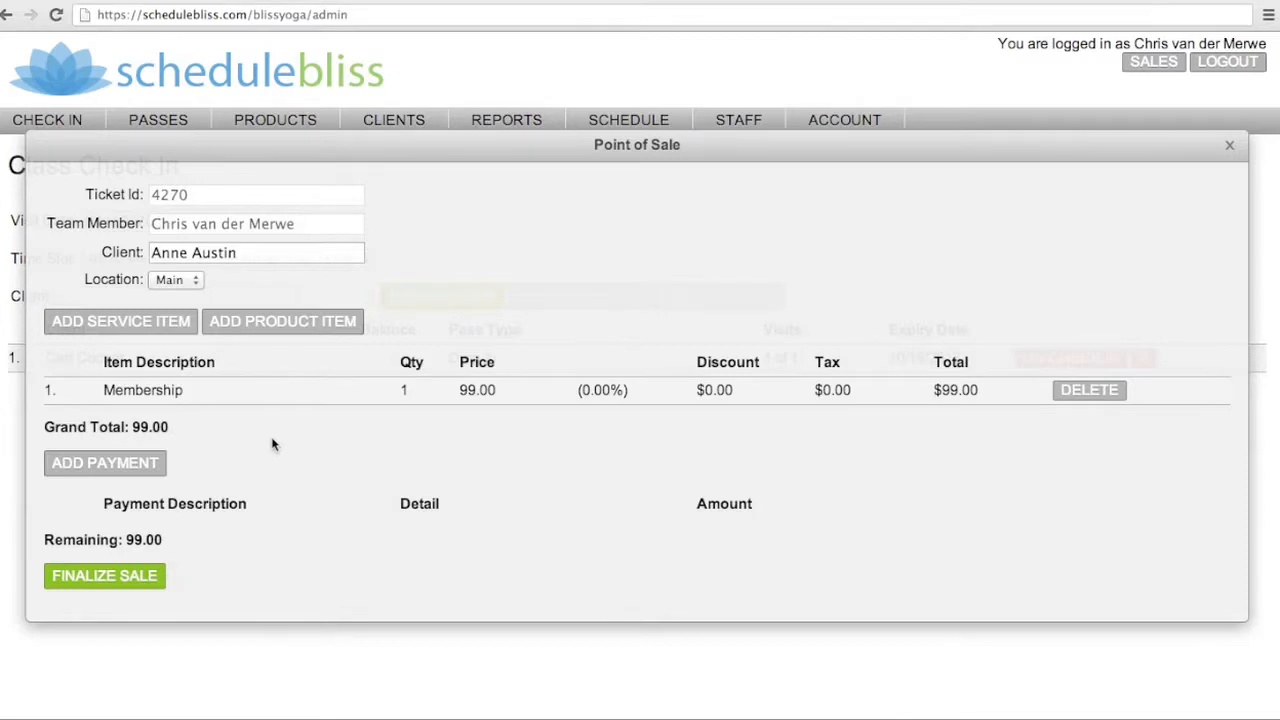
Add one Mat Rental and two Spring Water product items to the sale
left_click(252, 325)
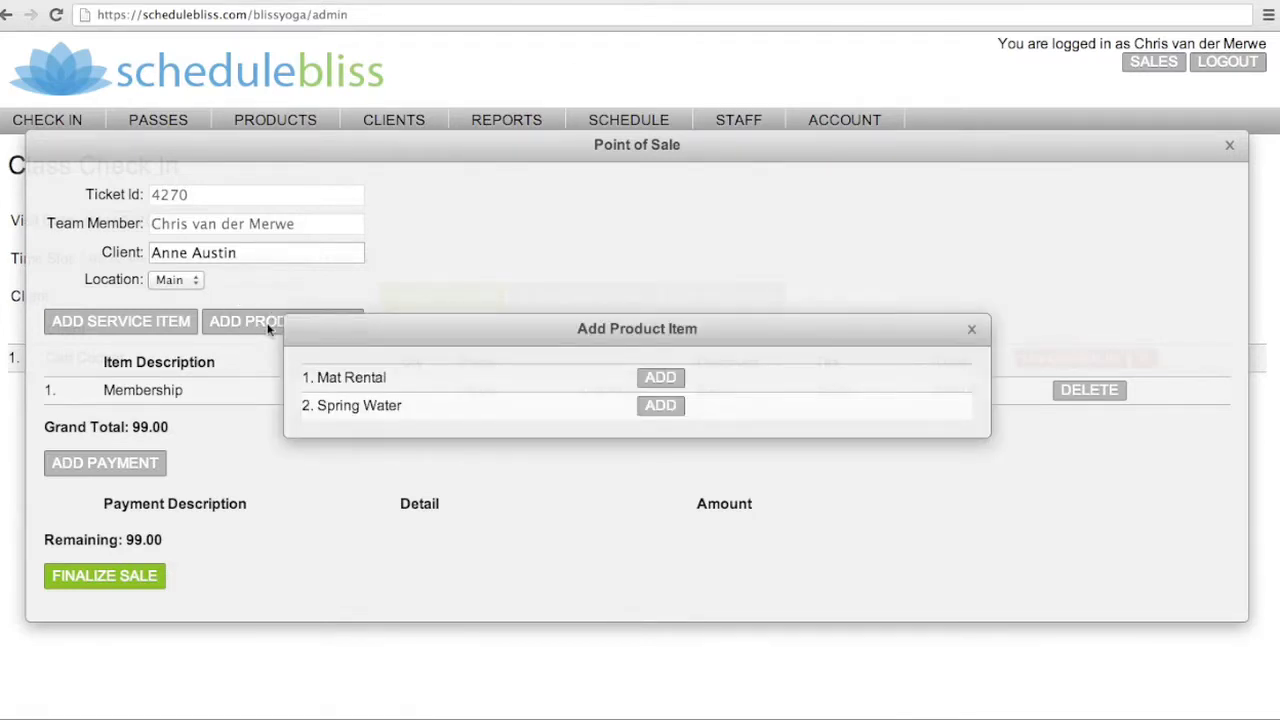
left_click(660, 379)
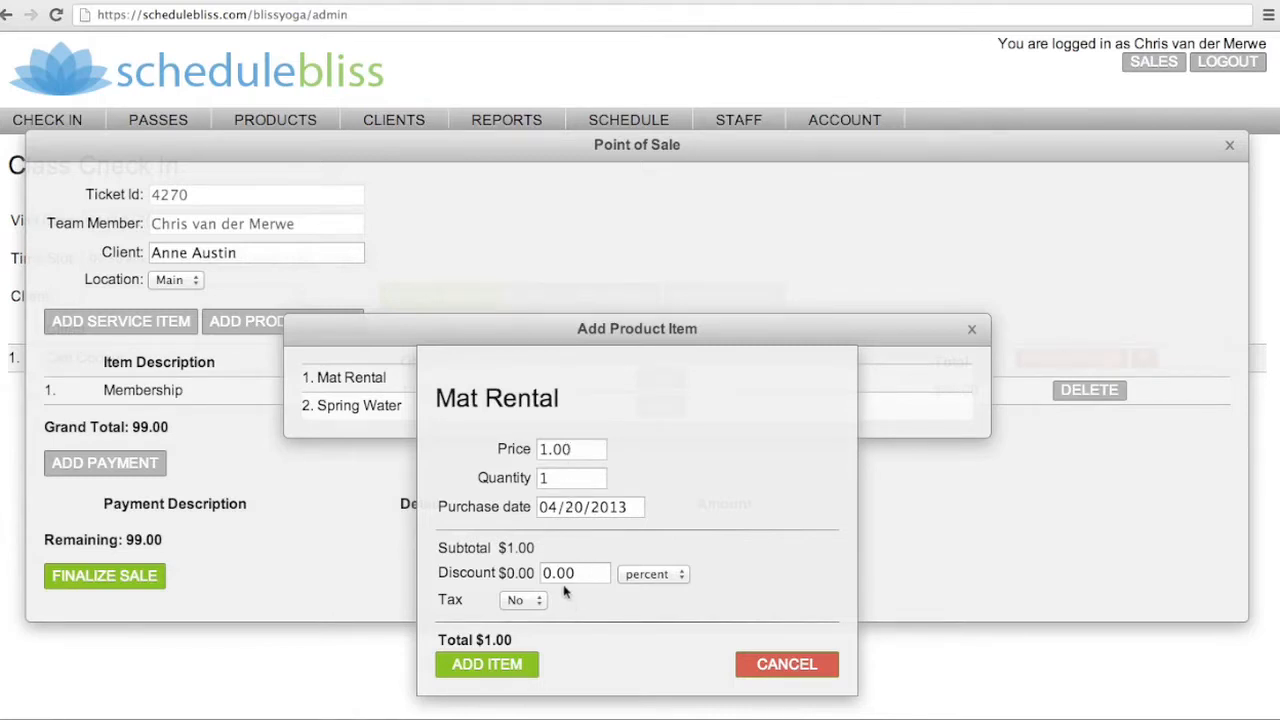
left_click(485, 666)
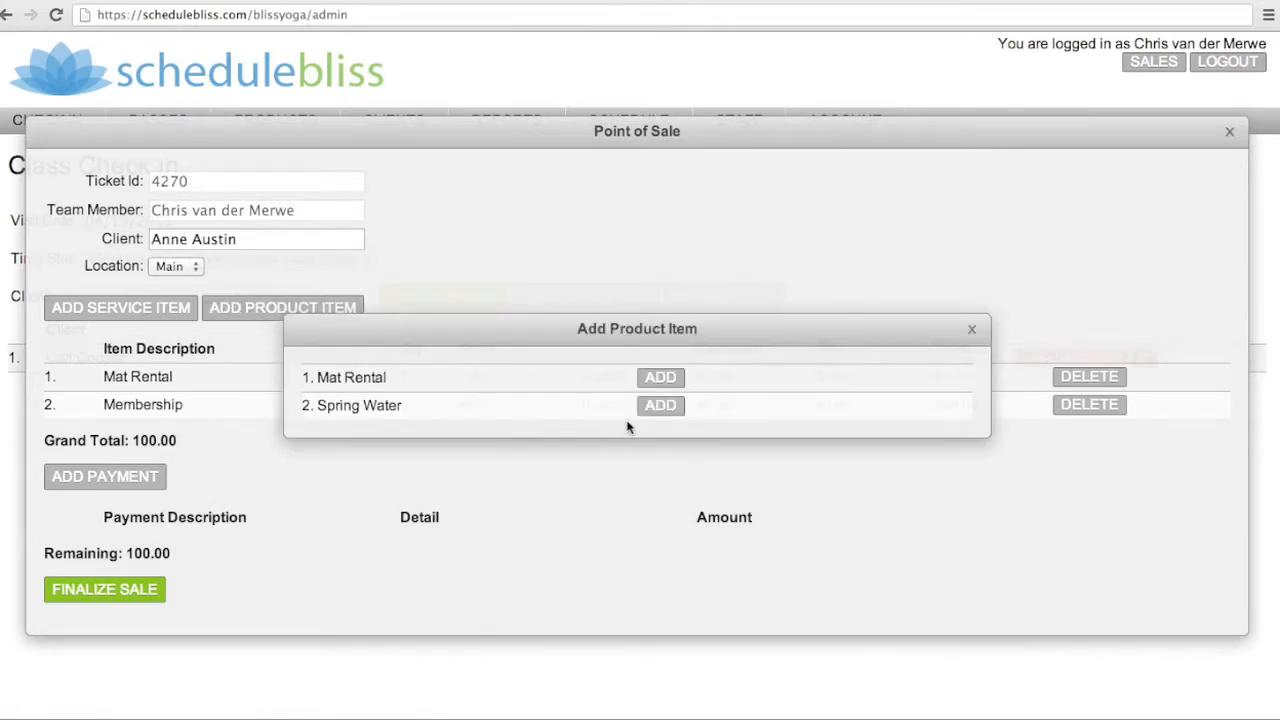
left_click(661, 406)
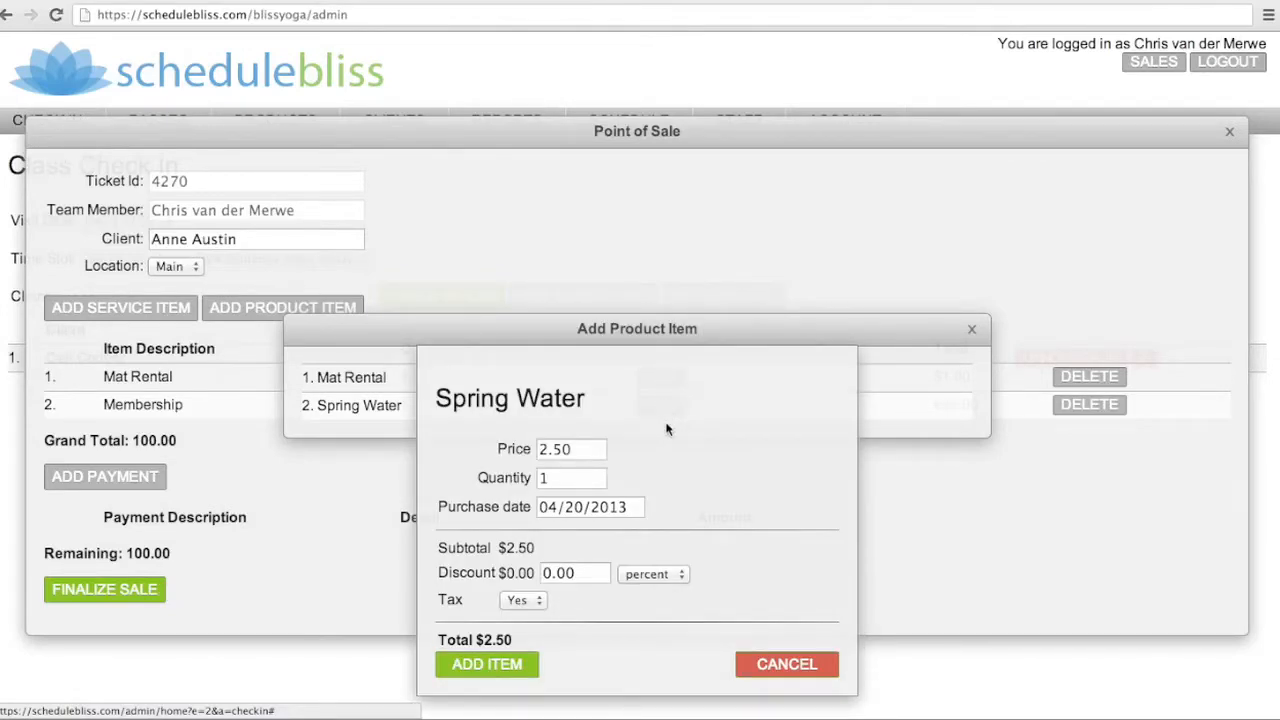
left_click(572, 481)
key("BackSpace")
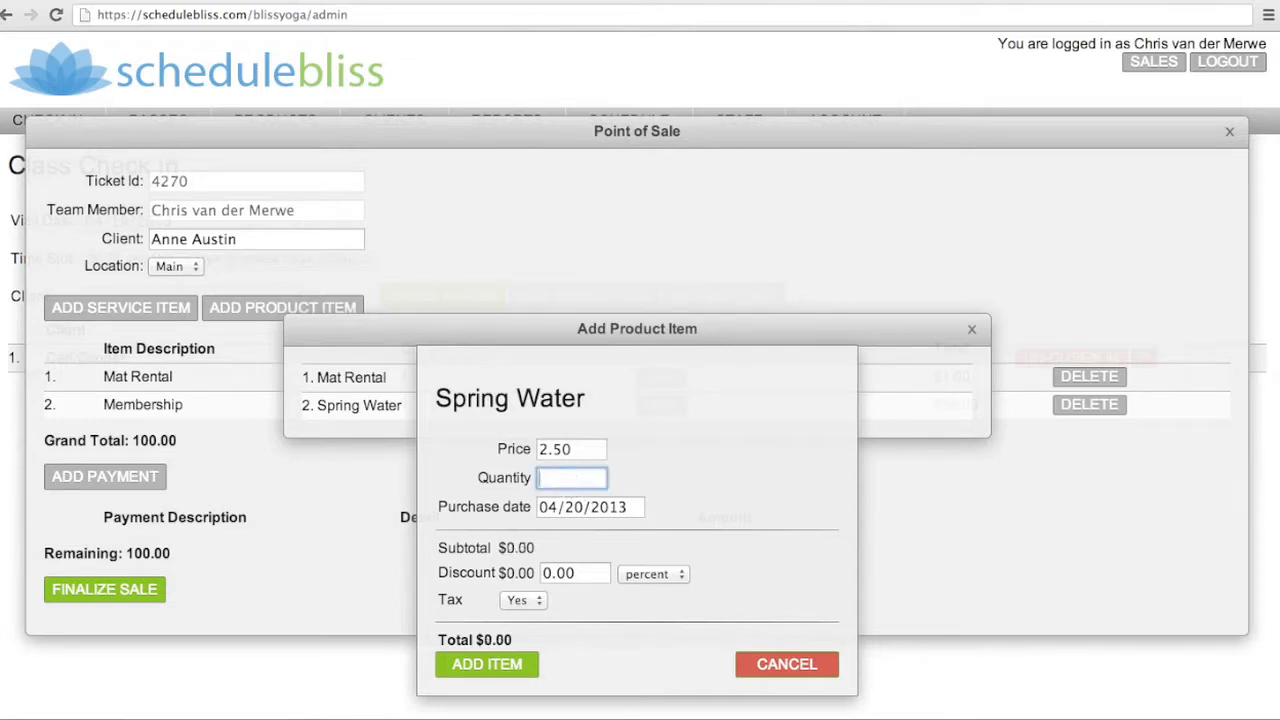
type("2")
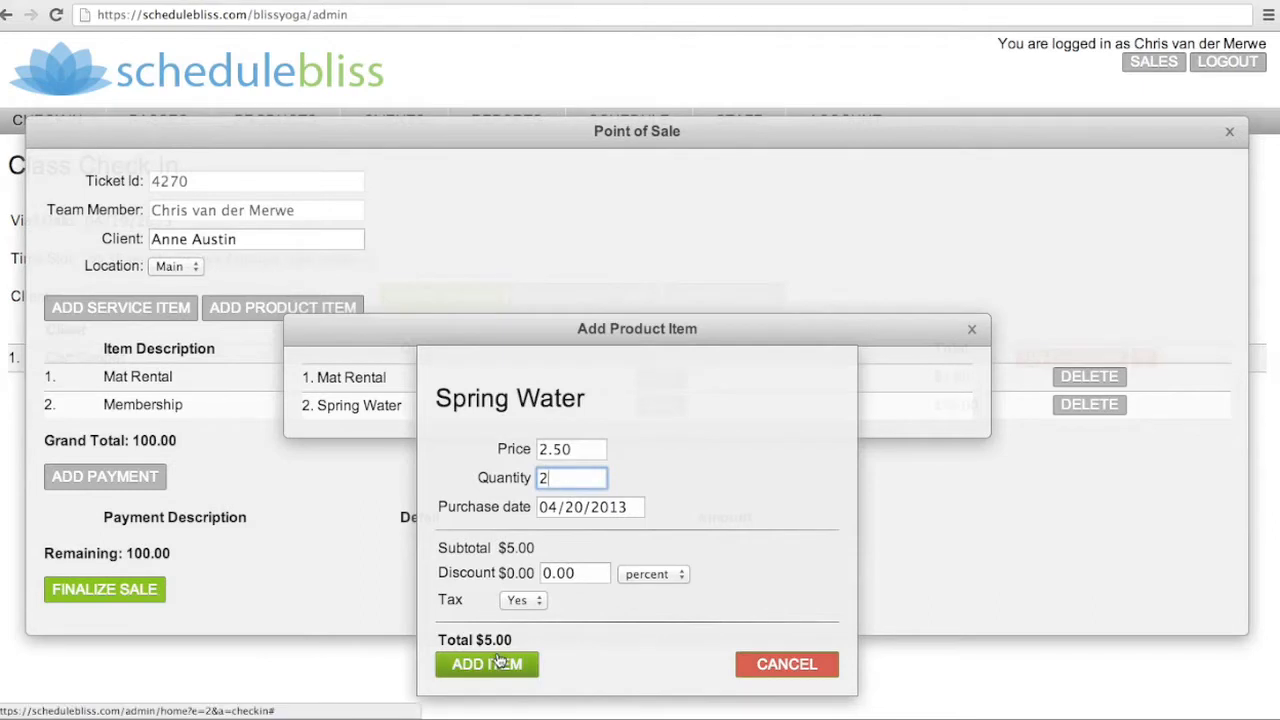
left_click(470, 666)
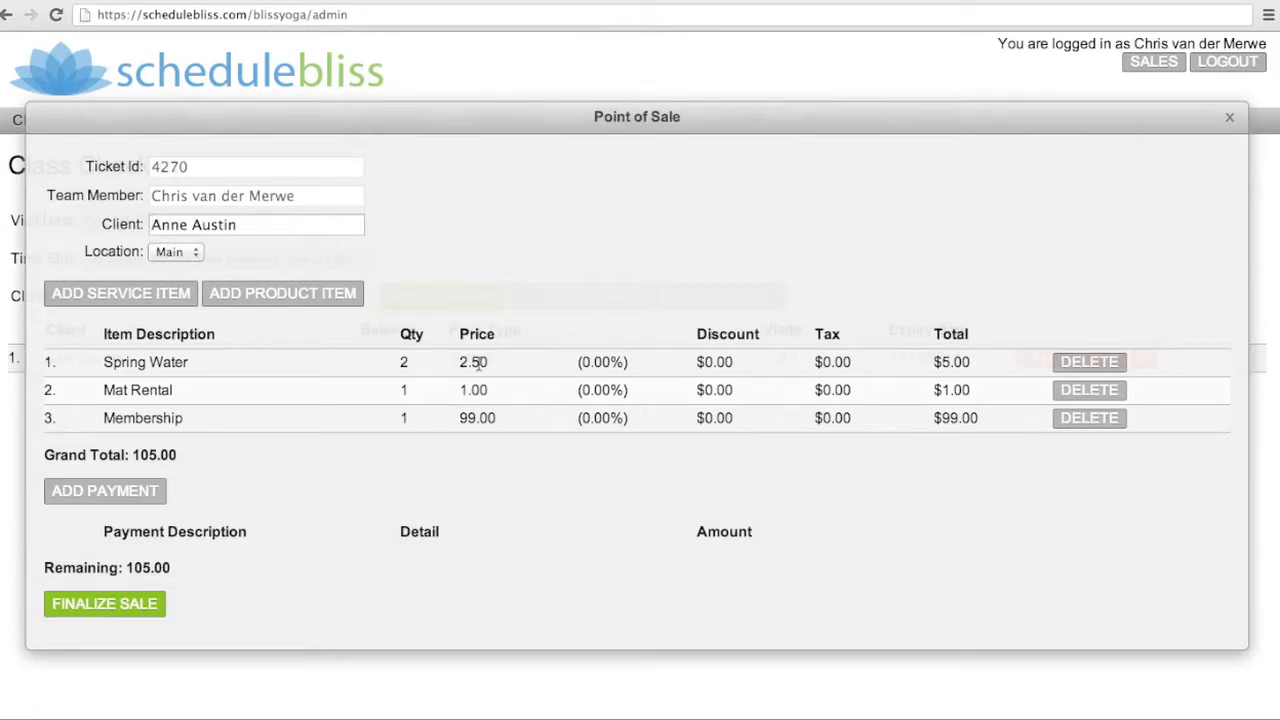
Add an On Account payment tendering 100.00
left_click(113, 491)
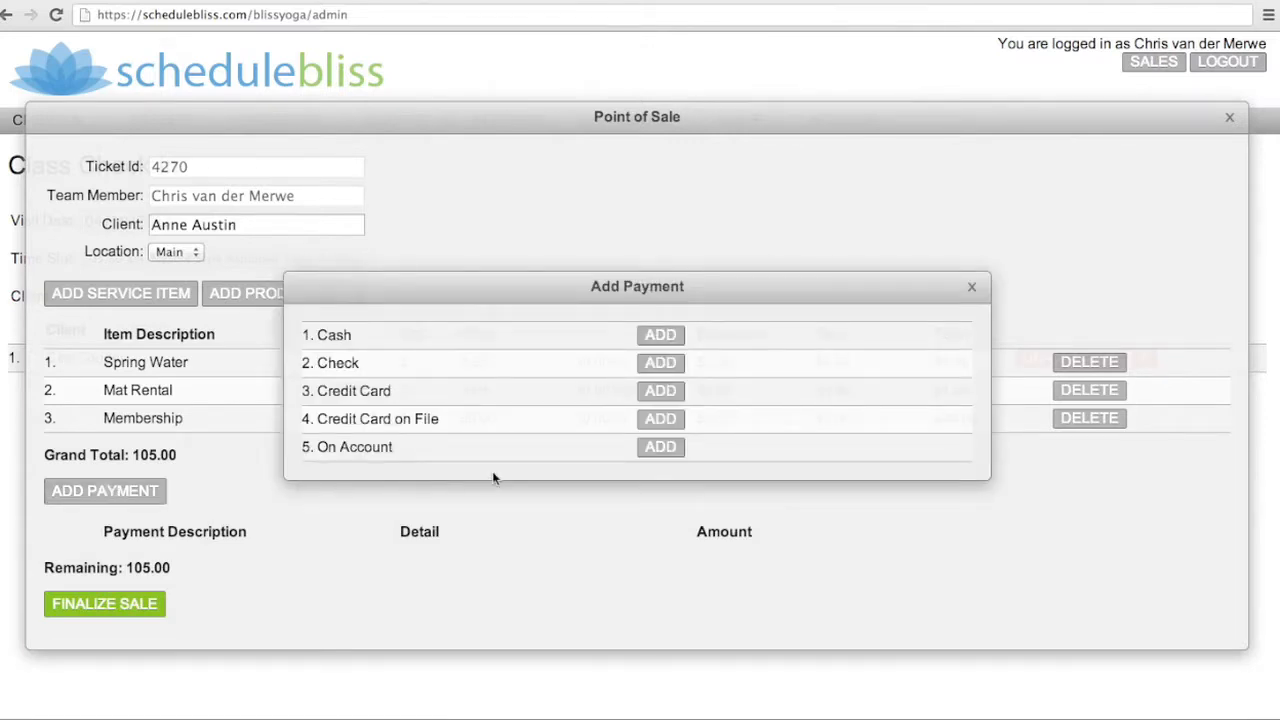
left_click(661, 447)
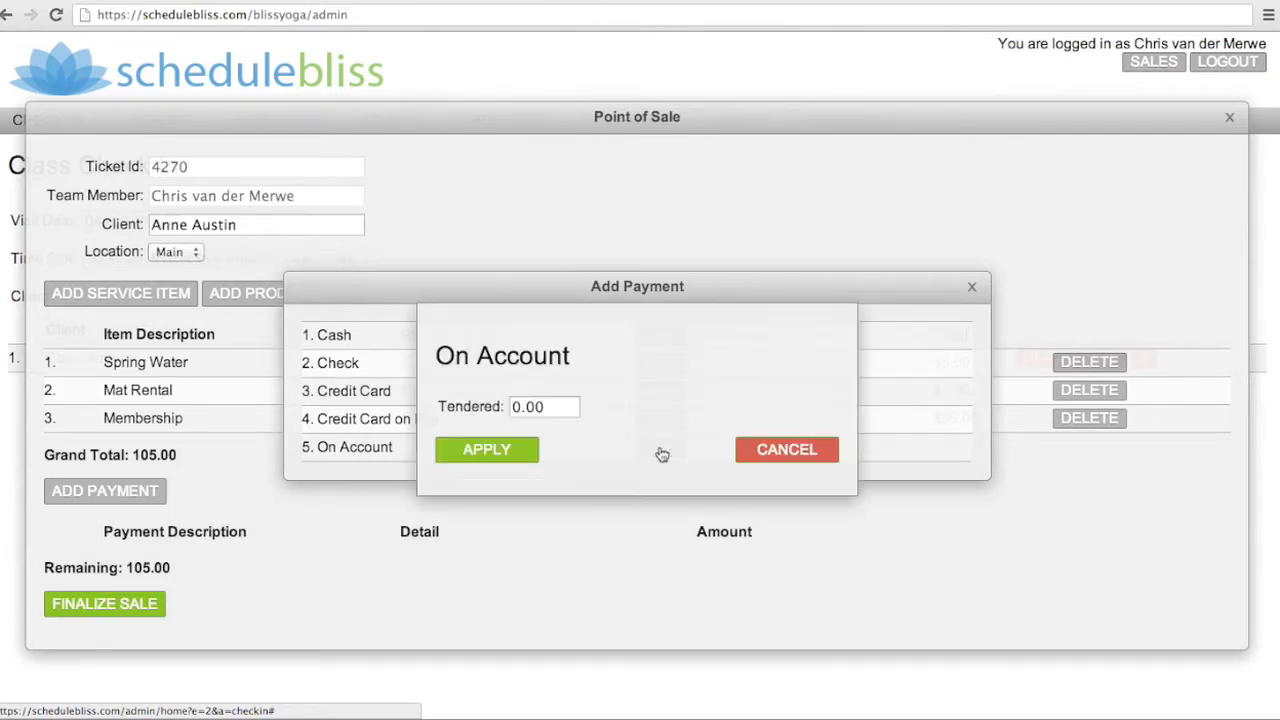
left_click(519, 410)
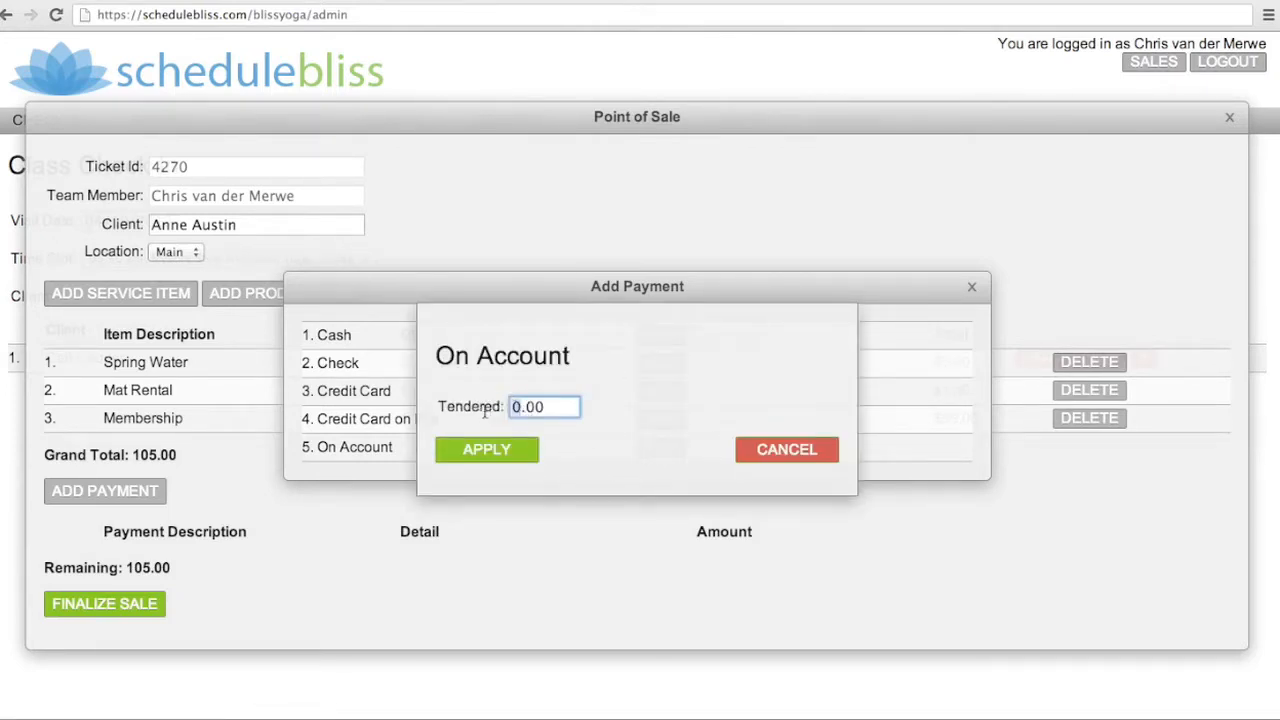
type("105")
key("BackSpace")
type("0")
left_click(489, 452)
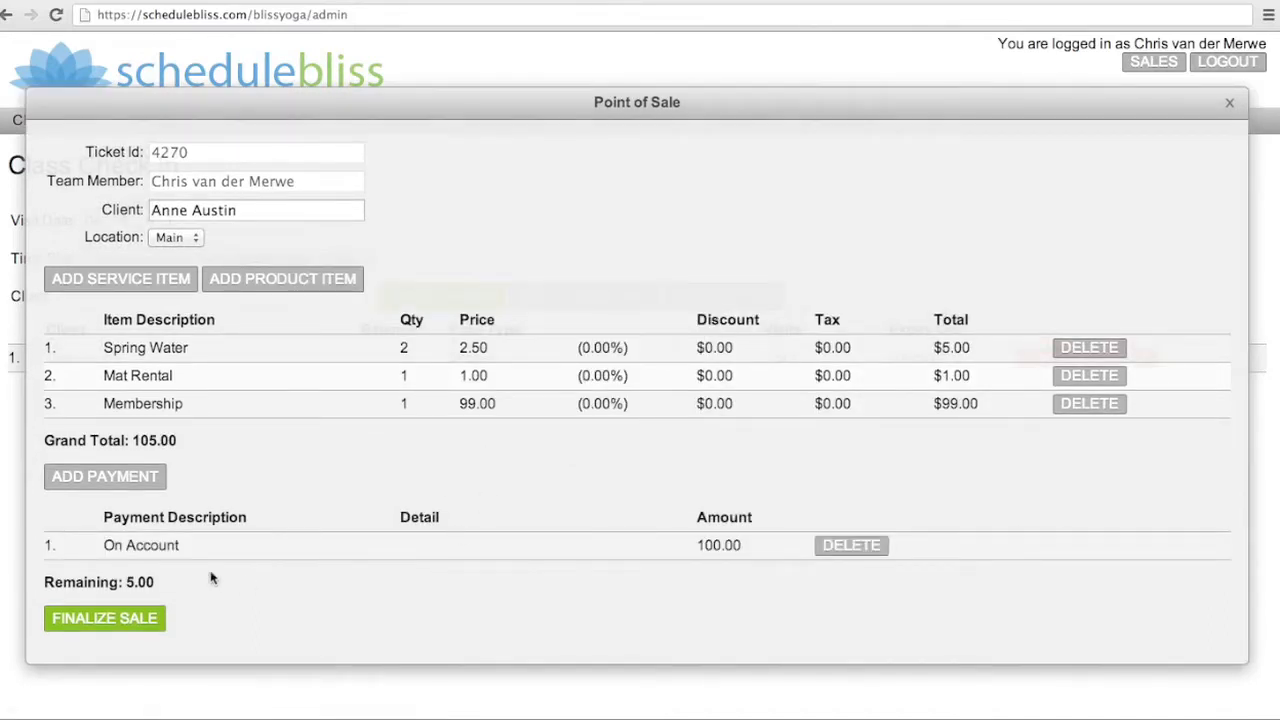
Add a credit card payment tendering 5.00, entering the card's last four digits, and finalize the sale
left_click(101, 480)
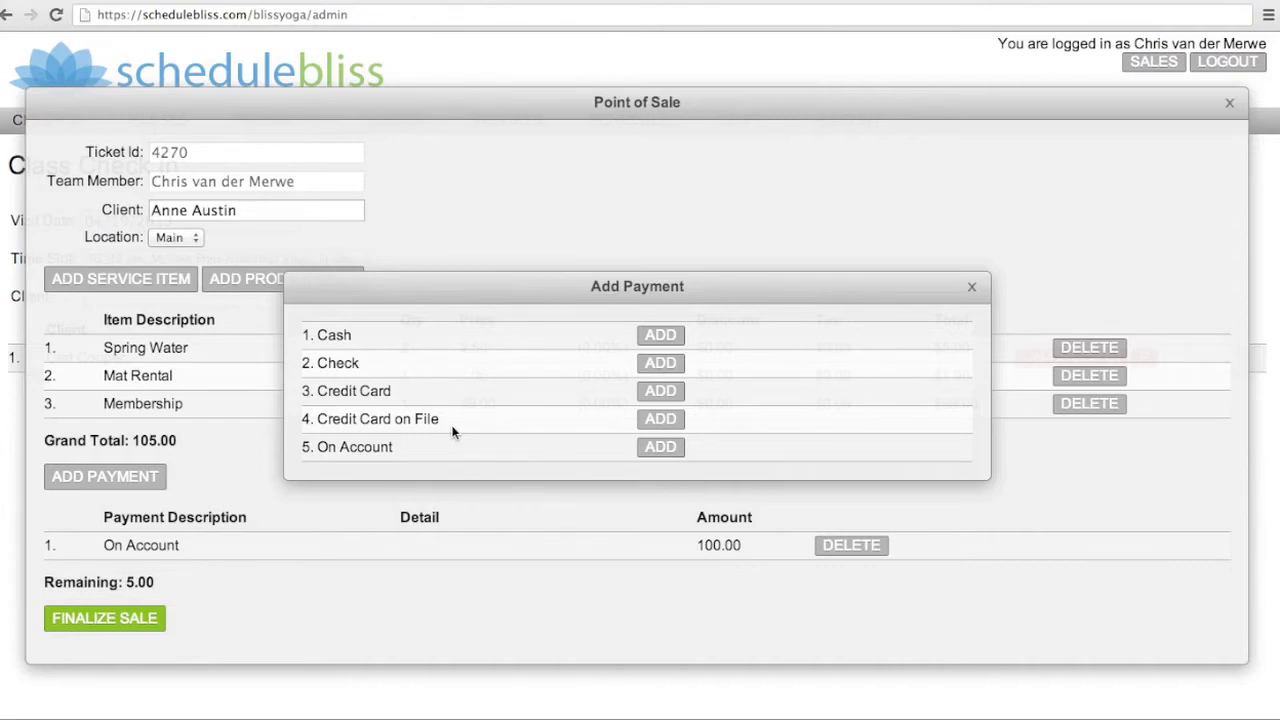
left_click(660, 391)
left_click(562, 436)
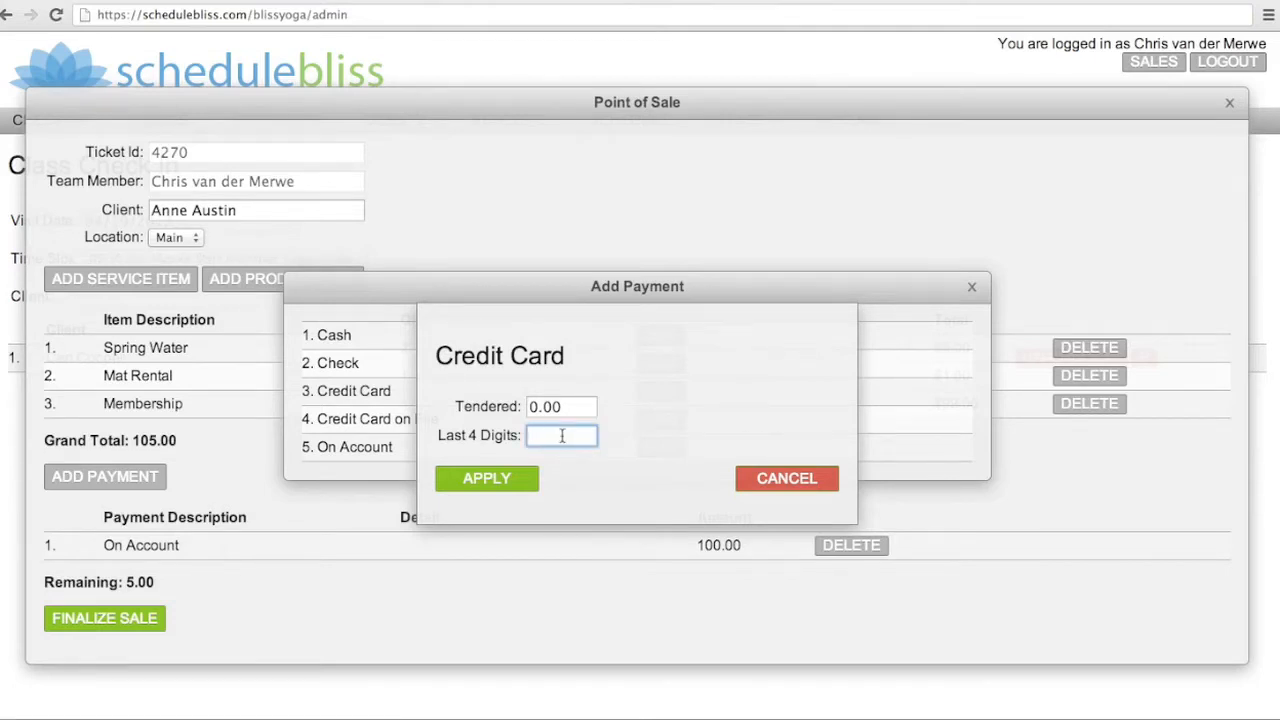
type("1234")
left_click(539, 406)
key("BackSpace")
type("5")
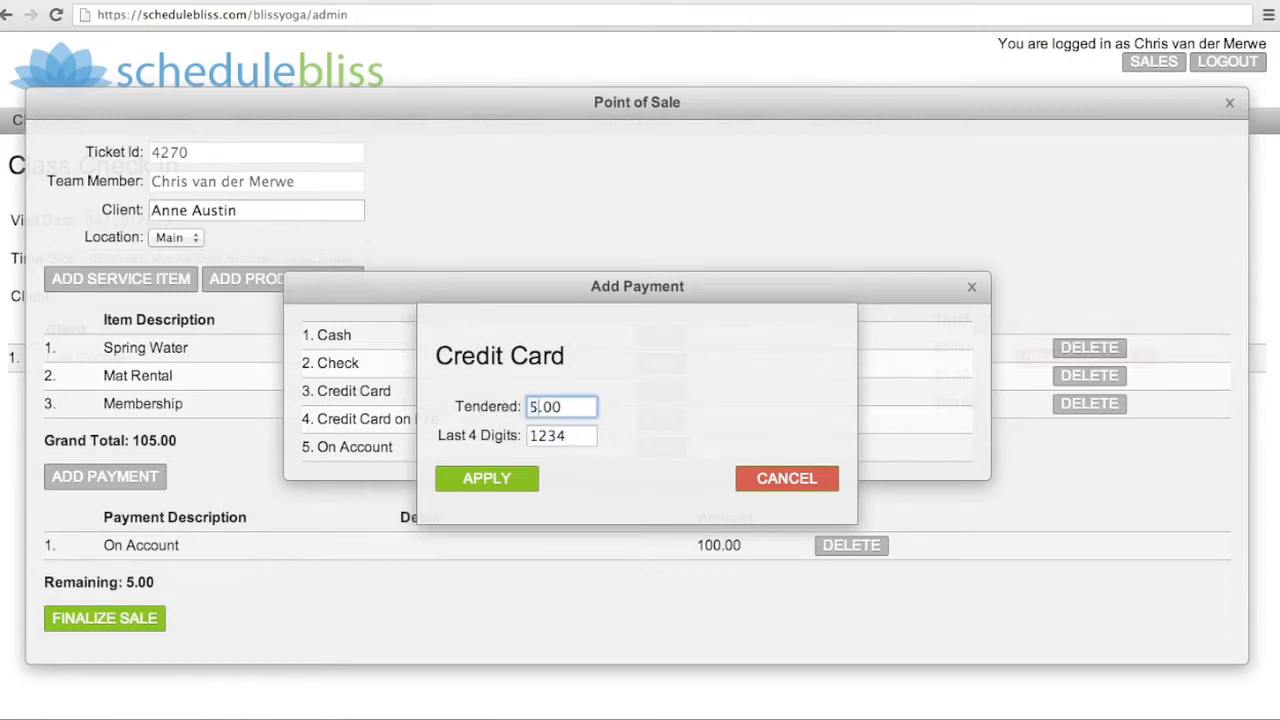
left_click(487, 479)
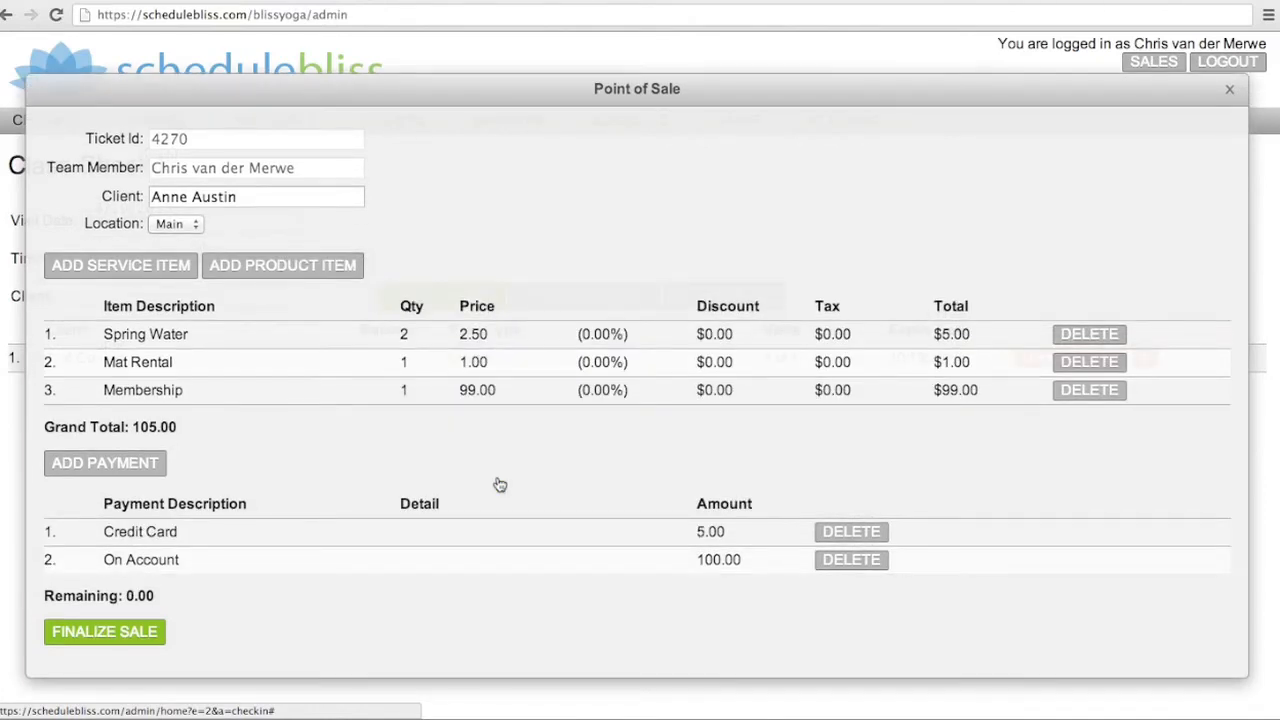
left_click(105, 632)
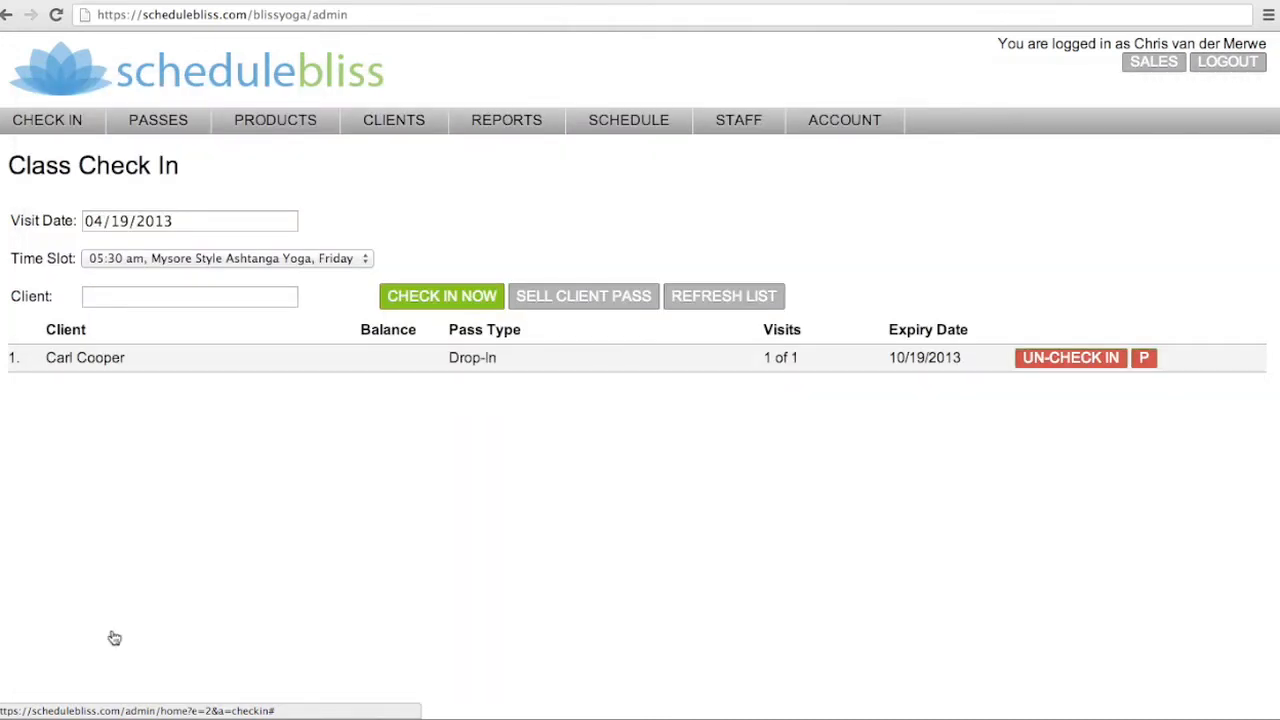
Check the second client into the 05:30 am Mysore Style Ashtanga Yoga class by searching their first name
left_click(164, 298)
type("ann")
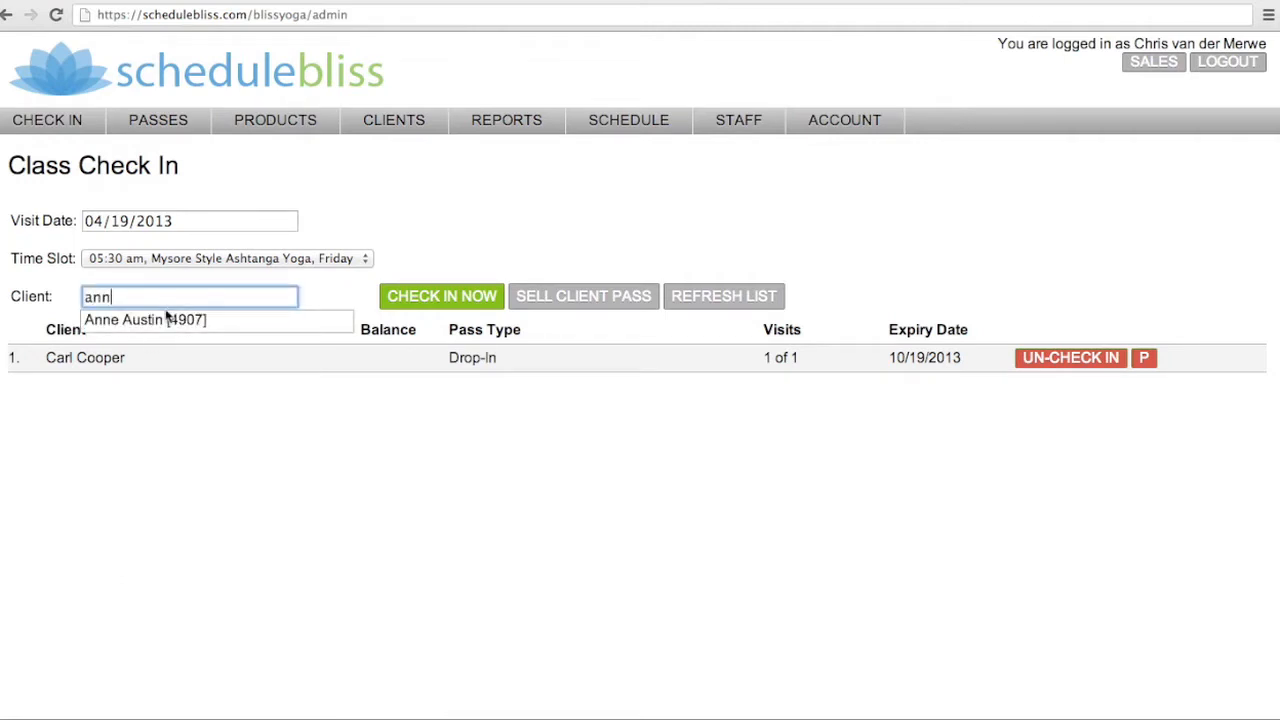
left_click(170, 320)
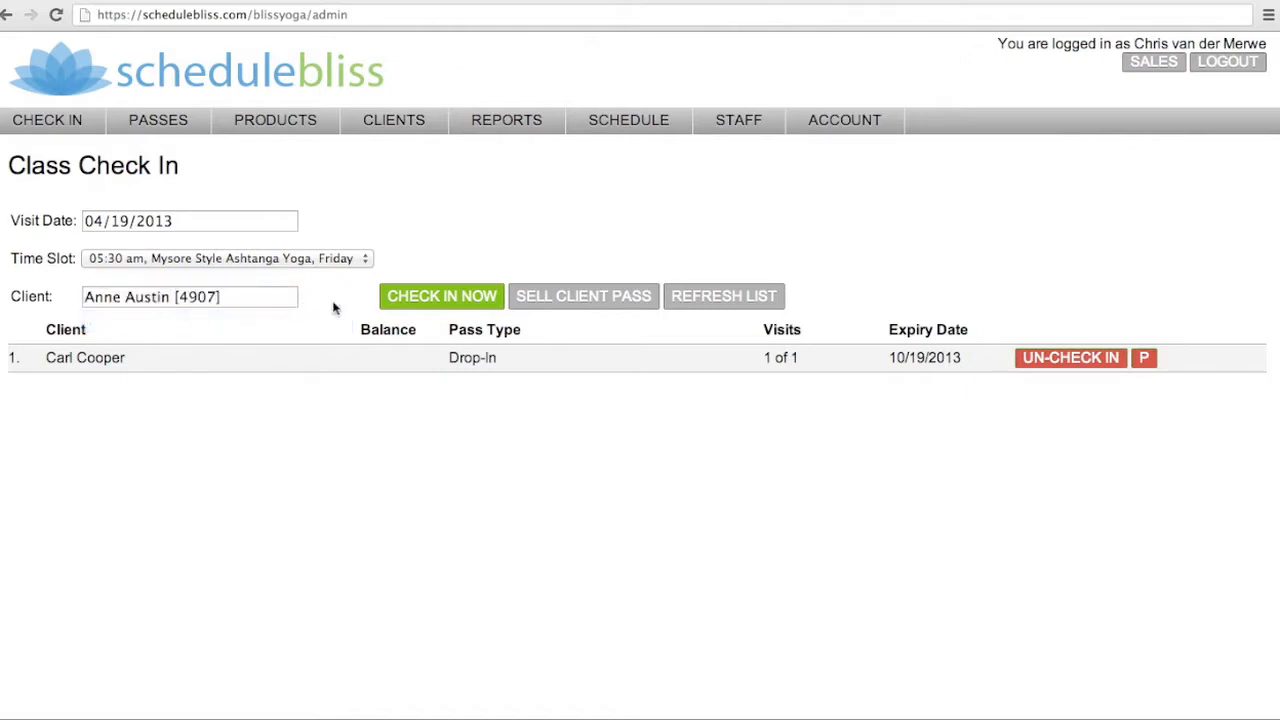
left_click(441, 296)
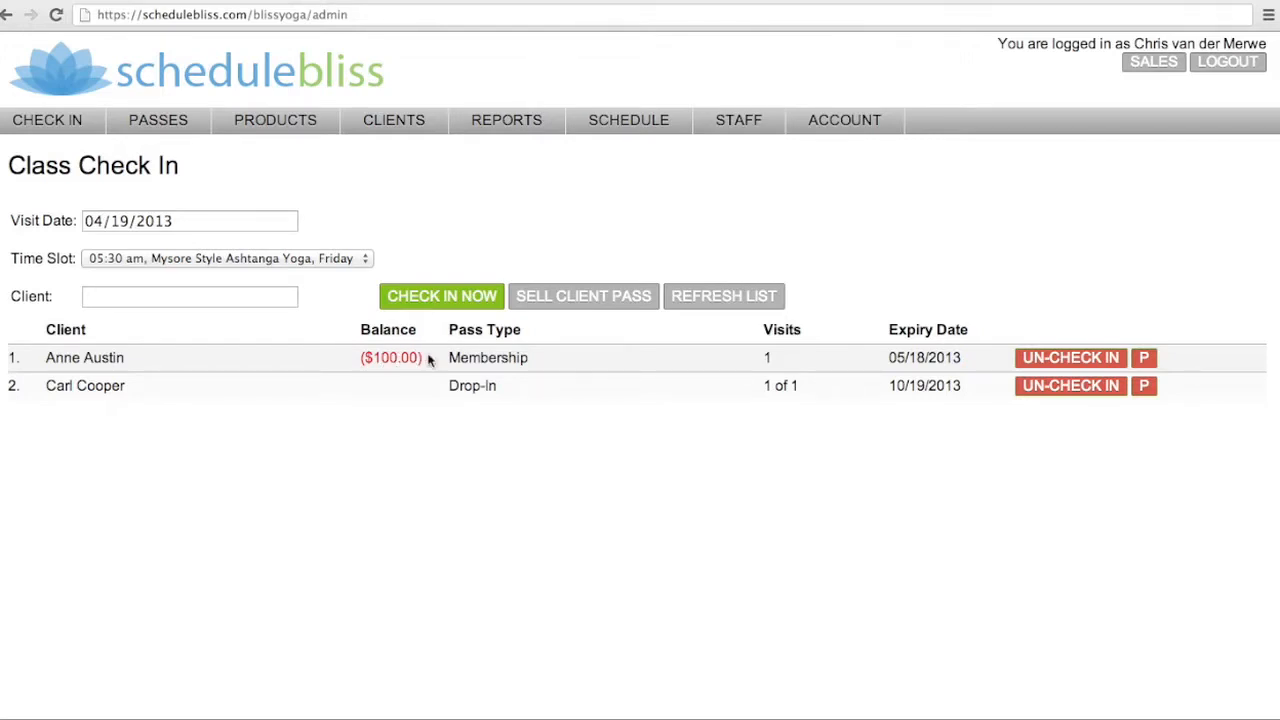
Open a new point-of-sale ticket and pick a third client from the client suggestions
left_click(1153, 63)
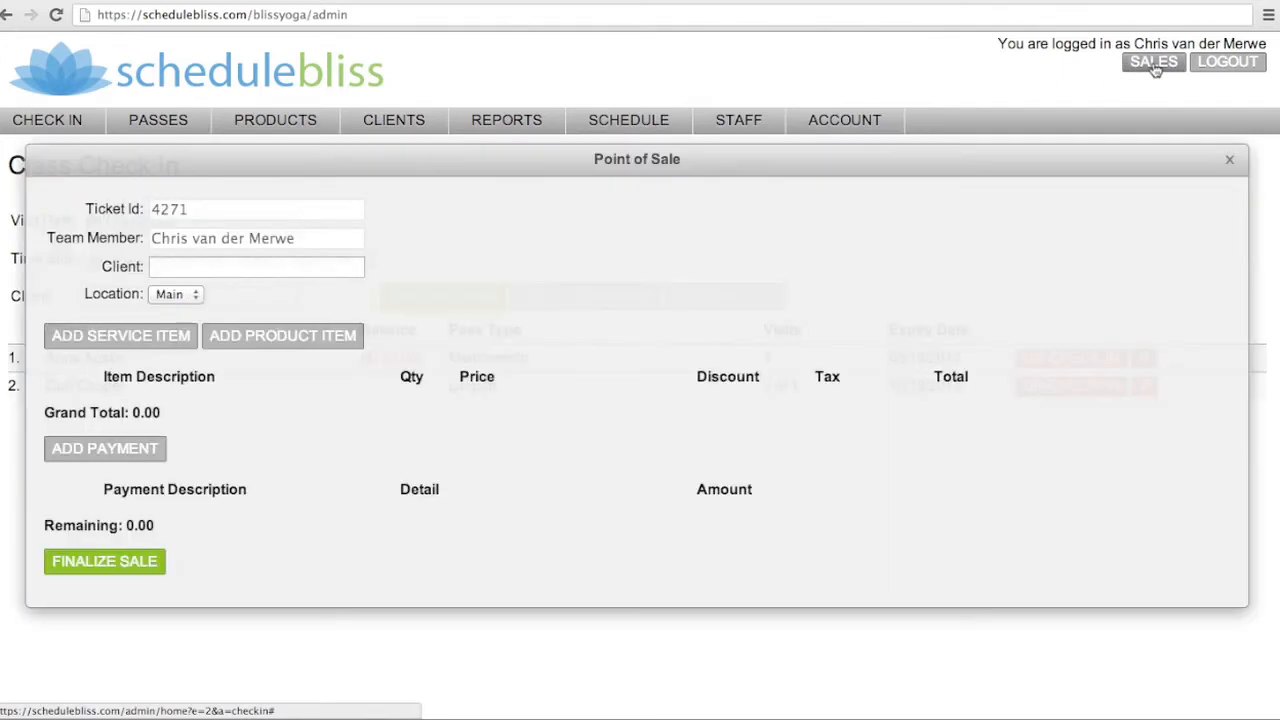
left_click(230, 259)
type("a")
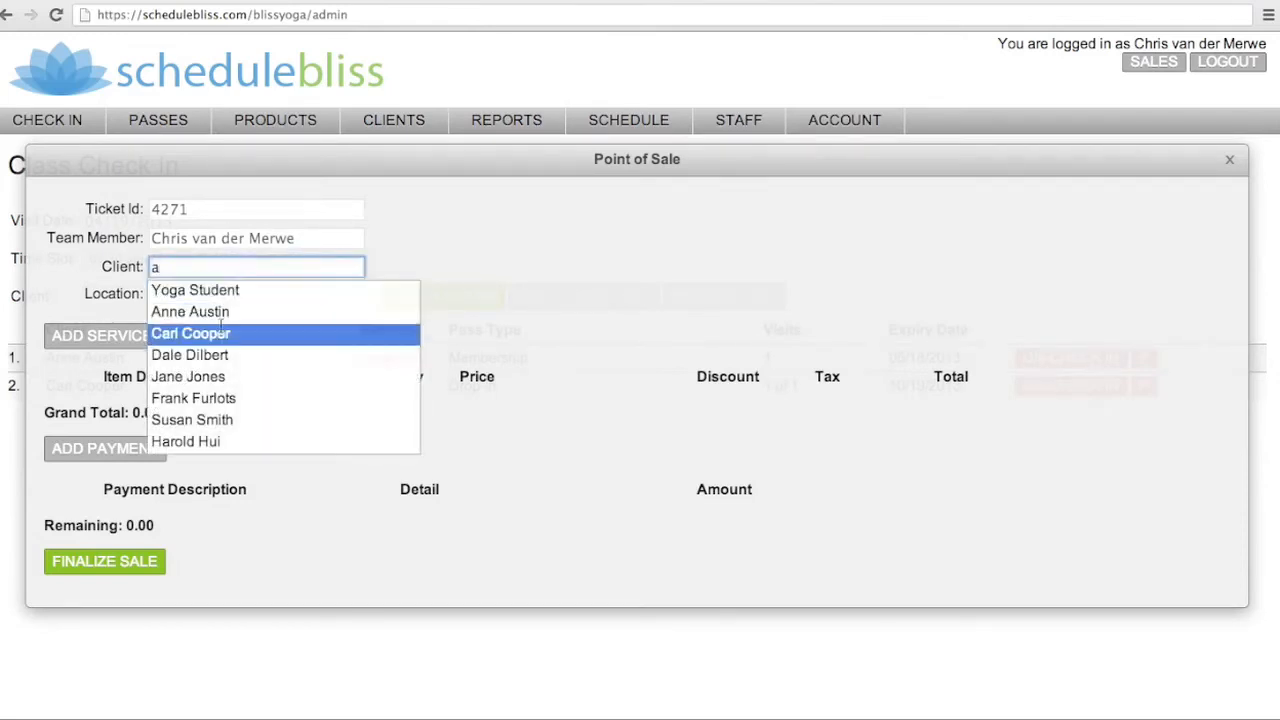
left_click(215, 355)
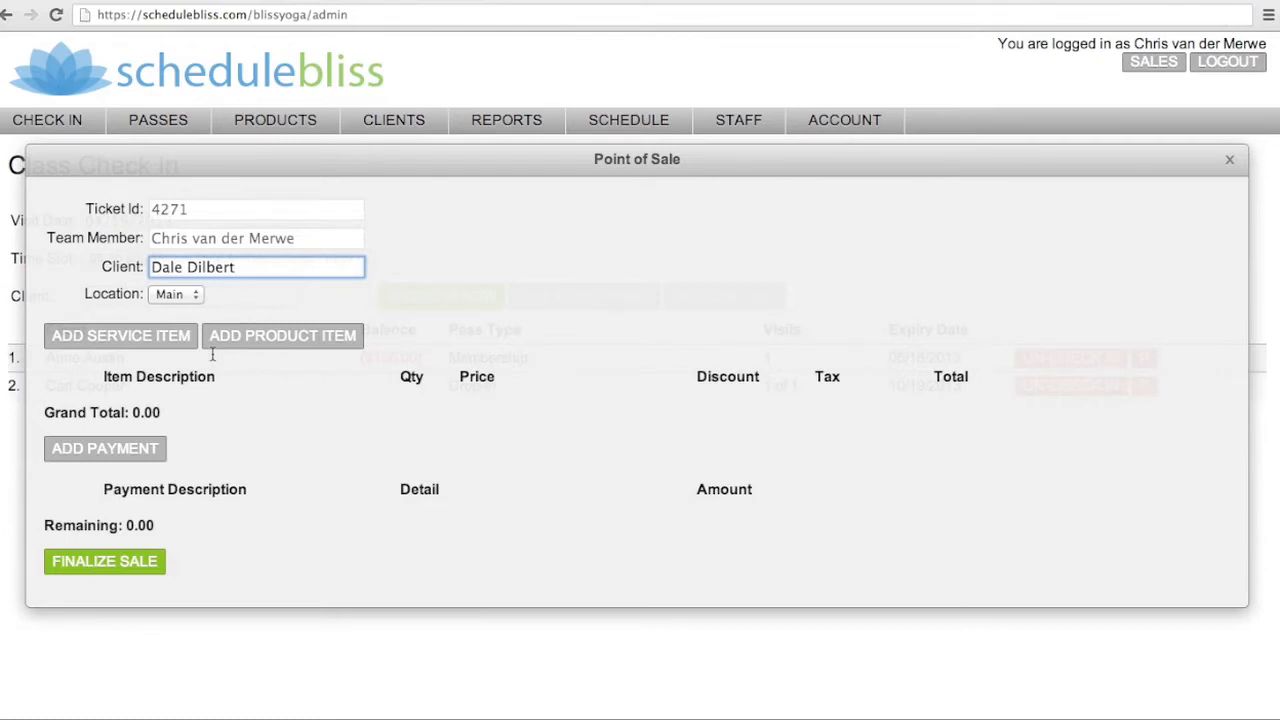
Add a 10-Pack service item to the sale with its price set to 0.00
left_click(109, 340)
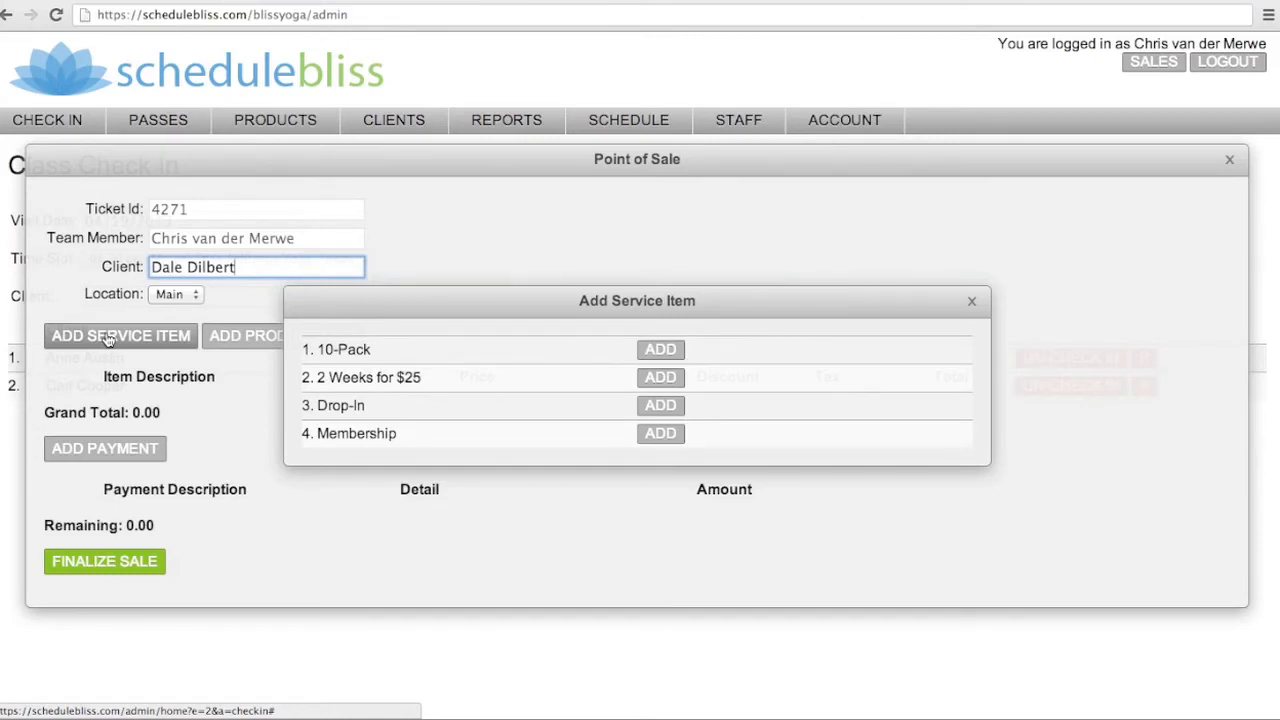
left_click(658, 356)
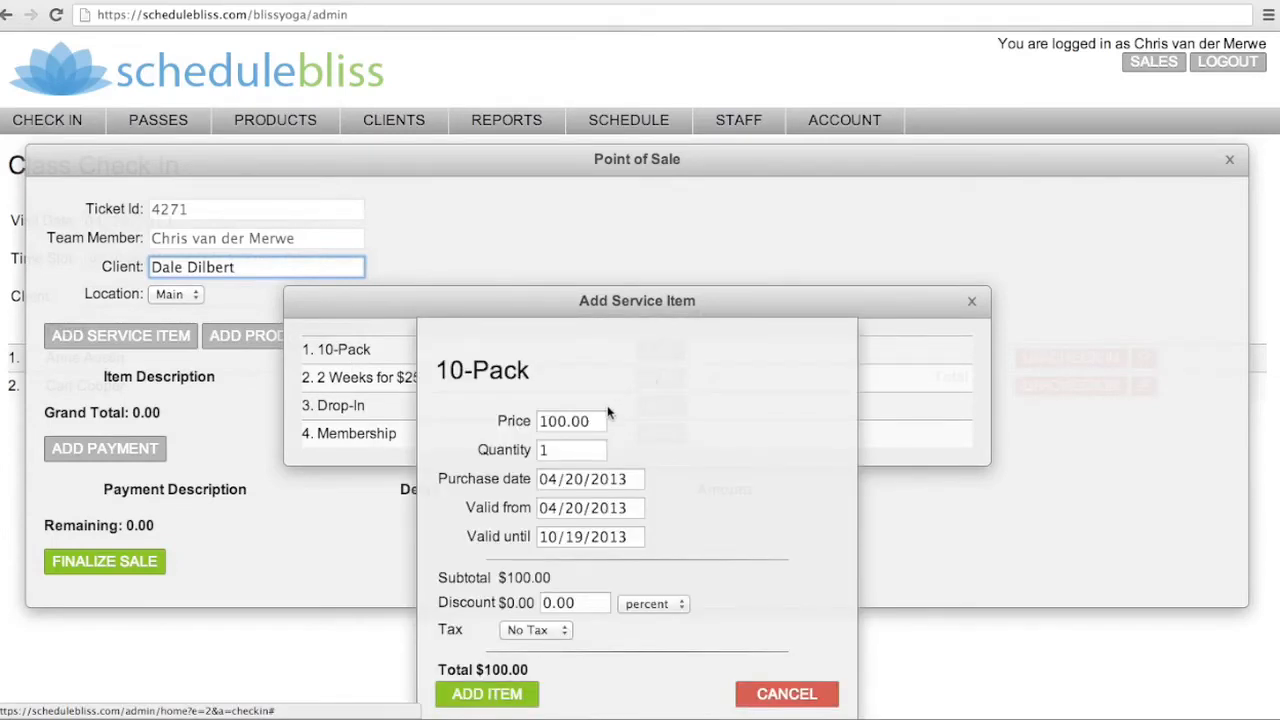
left_click_drag(558, 422, 504, 422)
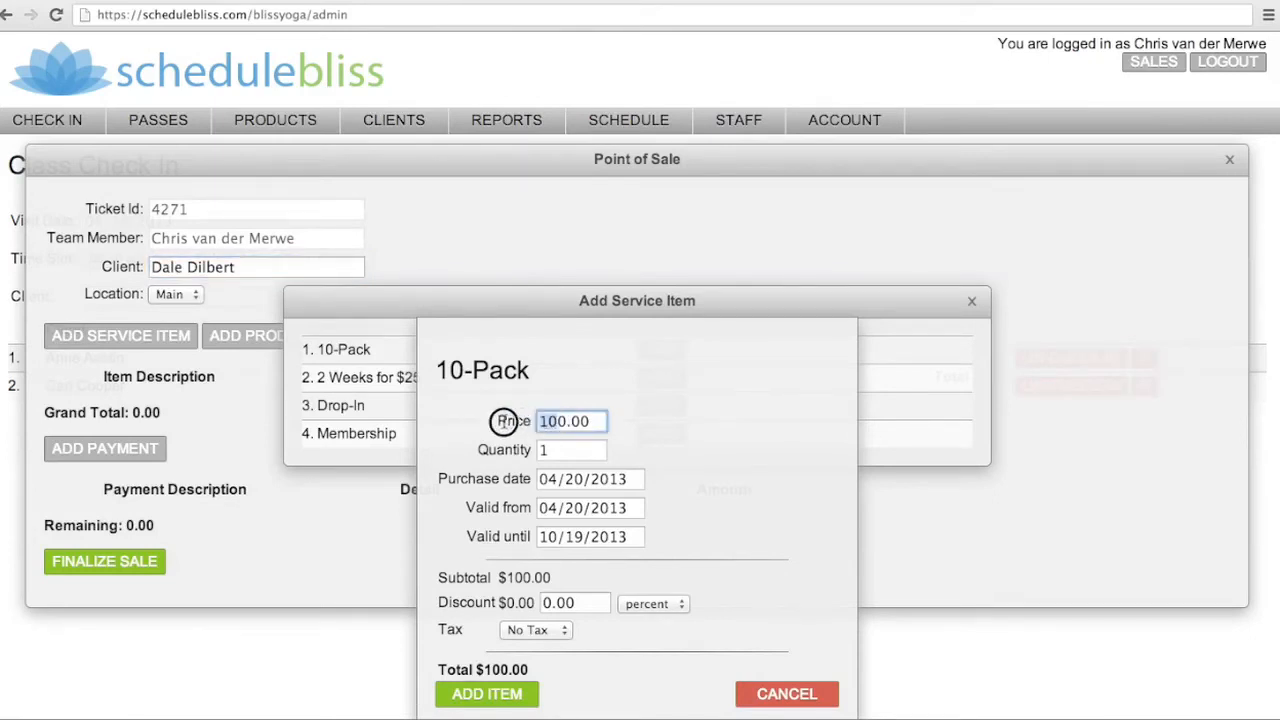
type("0")
key("BackSpace")
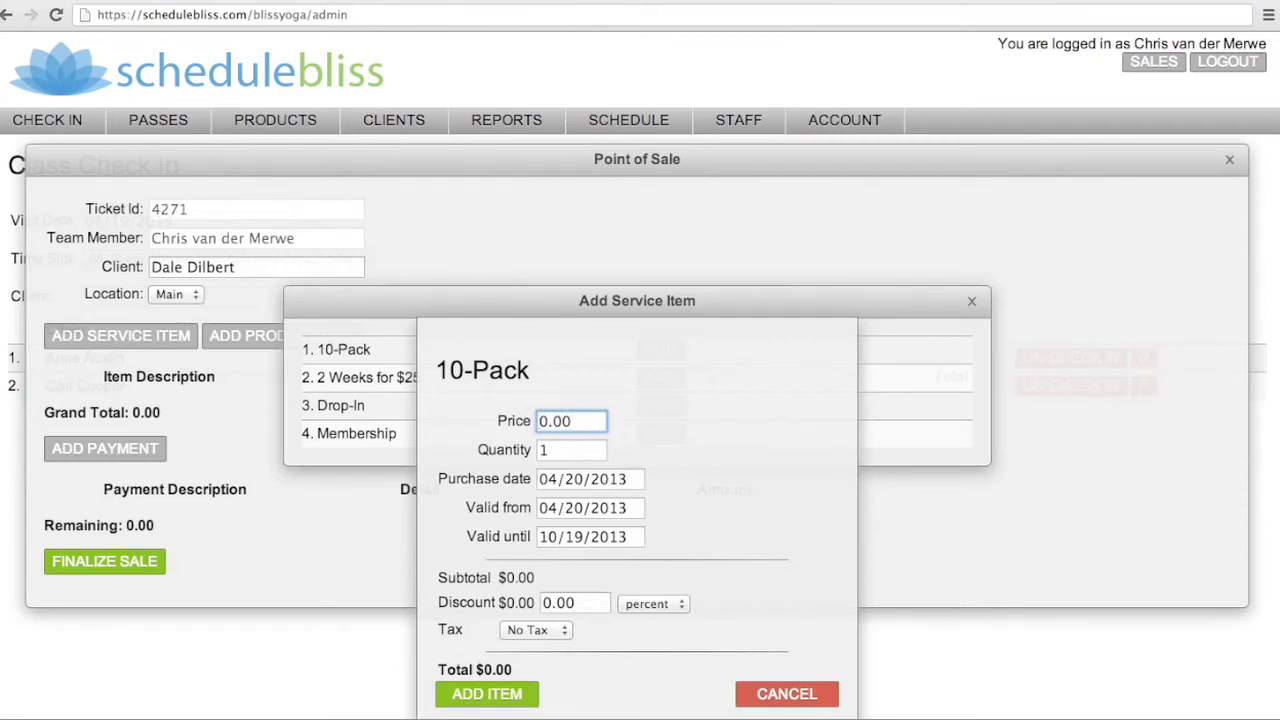
left_click(490, 697)
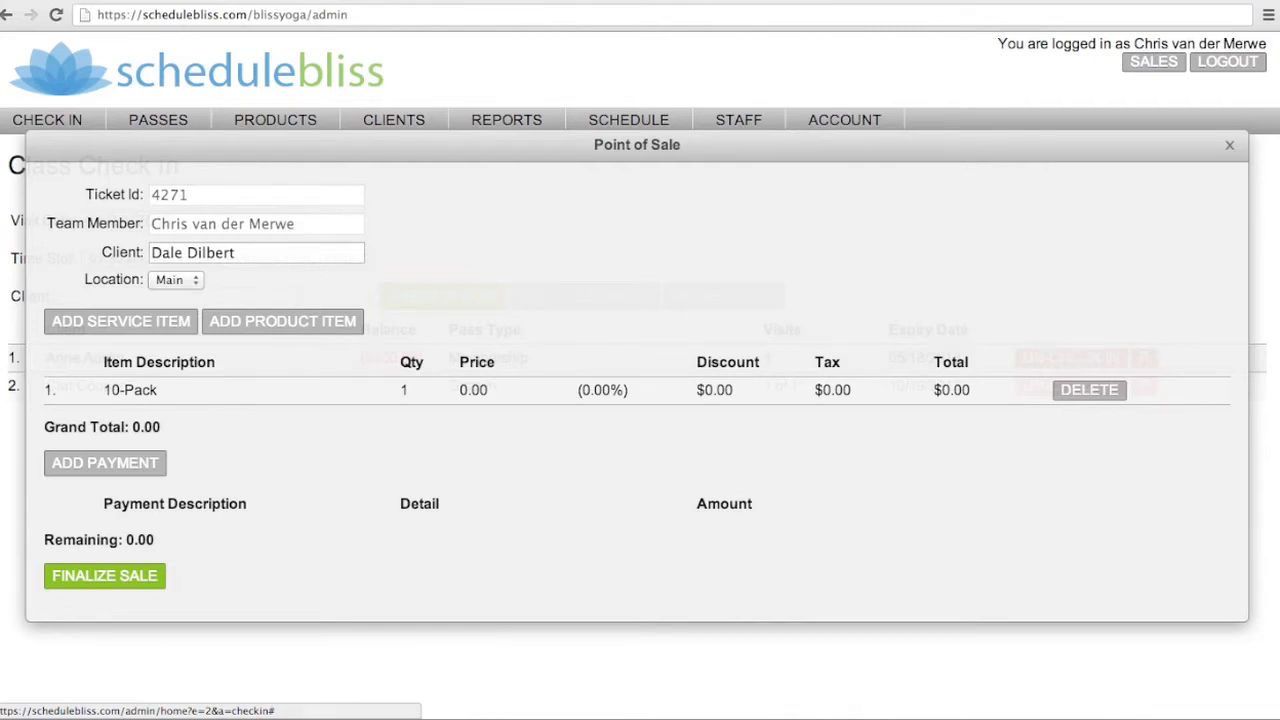
Finalize the zero-total sale without adding any payment
left_click(104, 466)
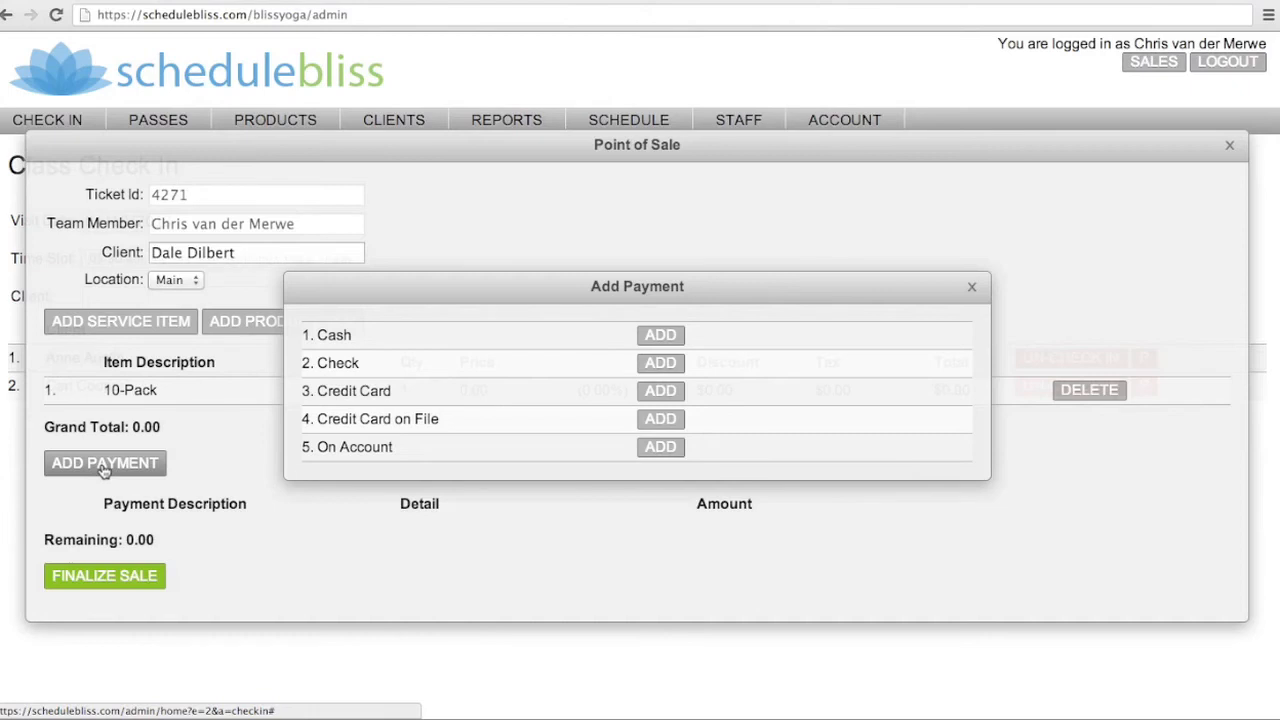
left_click(971, 287)
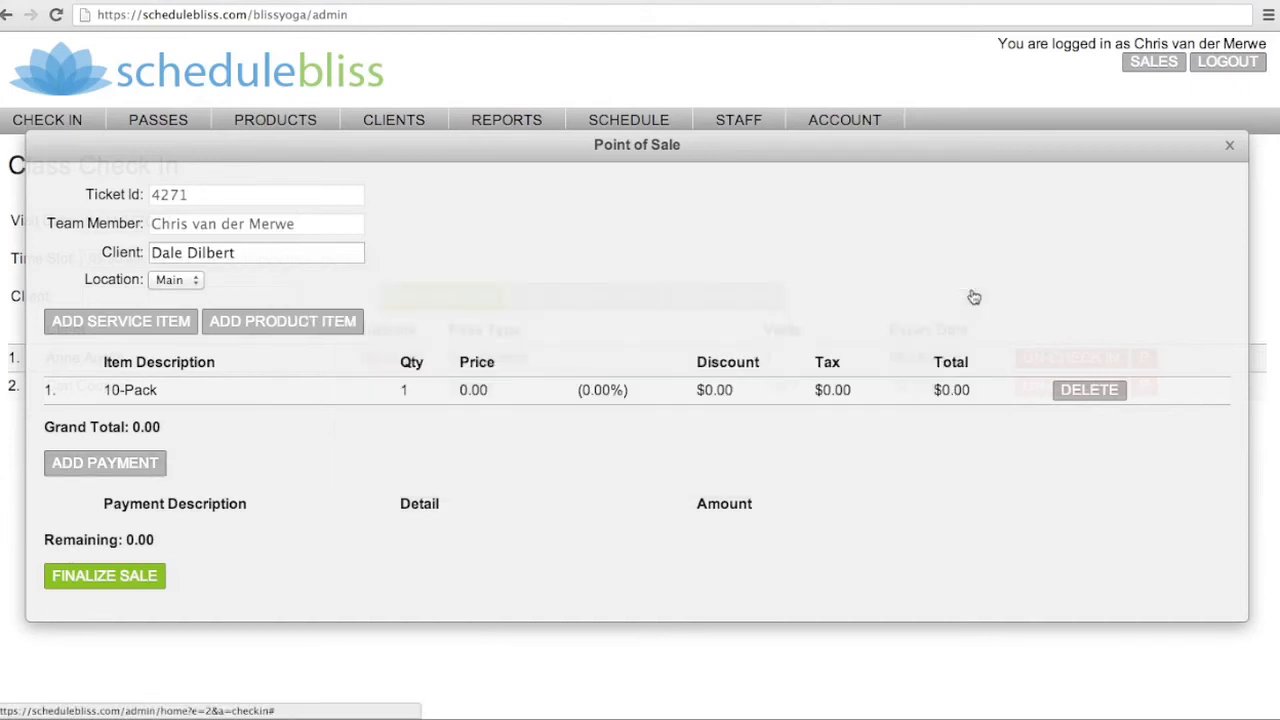
left_click(117, 580)
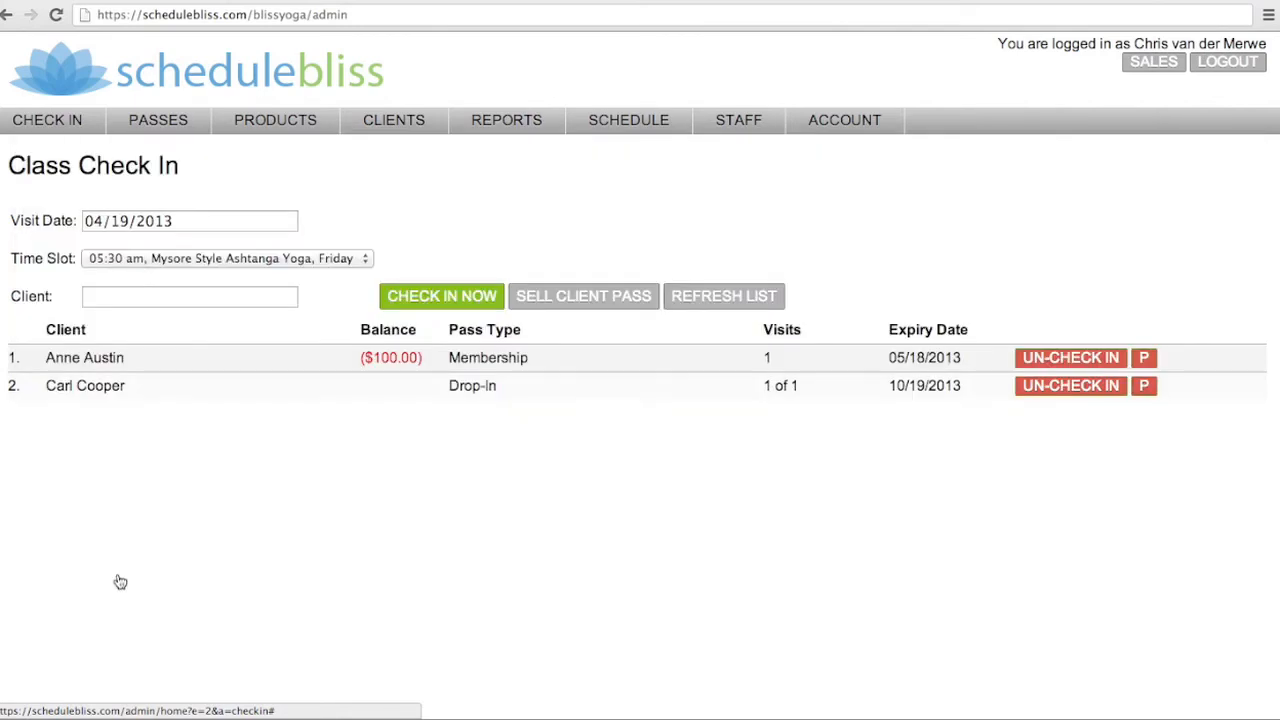